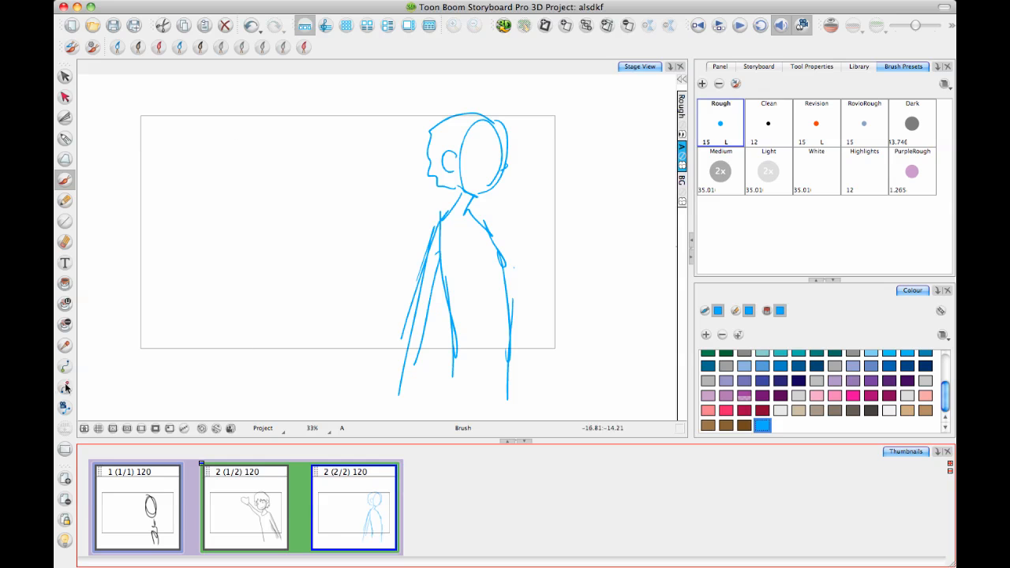
Step: Select the panel 2 thumbnail so the waving boy drawing shows on the stage
{"action": "left_click", "coordinate": [236, 505]}
{"action": "left_click", "coordinate": [318, 509]}
{"action": "left_click", "coordinate": [253, 506]}
{"action": "left_click", "coordinate": [329, 508]}
{"action": "left_click", "coordinate": [243, 507]}
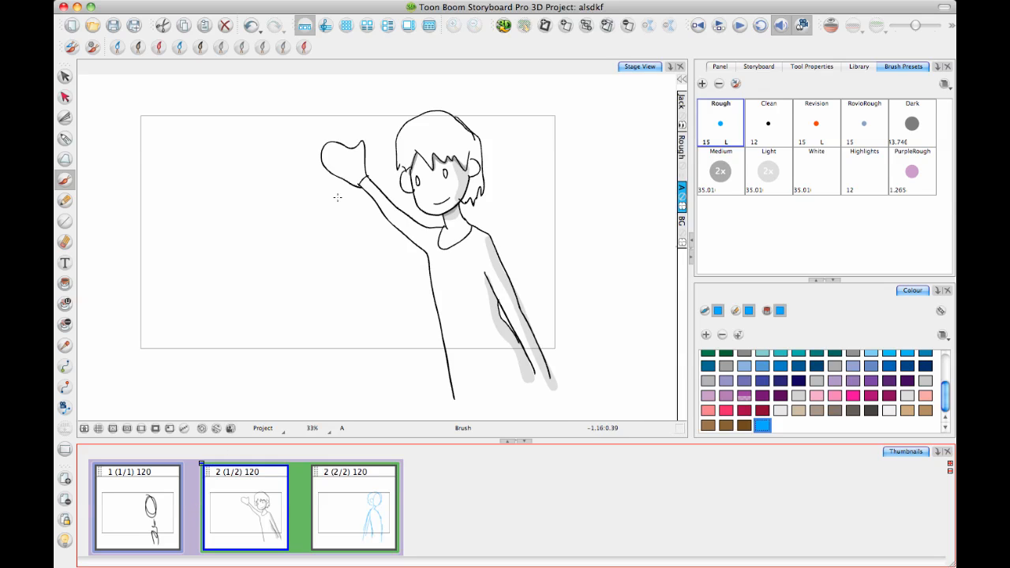
Step: Switch to the Timeline workspace and scrub back to the first panel's drawing
{"action": "left_click", "coordinate": [326, 29]}
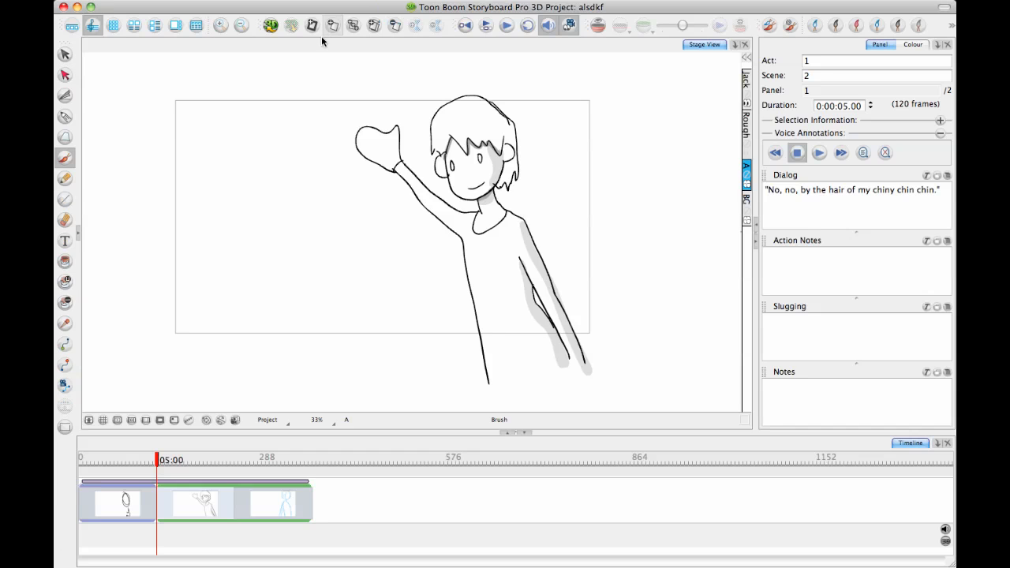
{"action": "left_click_drag", "start_coordinate": [159, 459], "coordinate": [202, 461]}
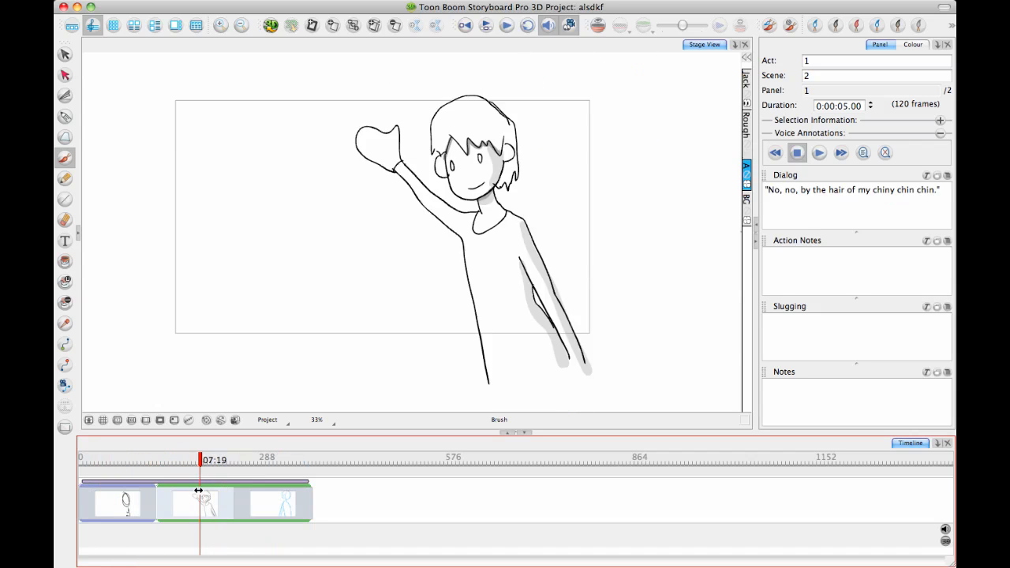
{"action": "left_click", "coordinate": [135, 502]}
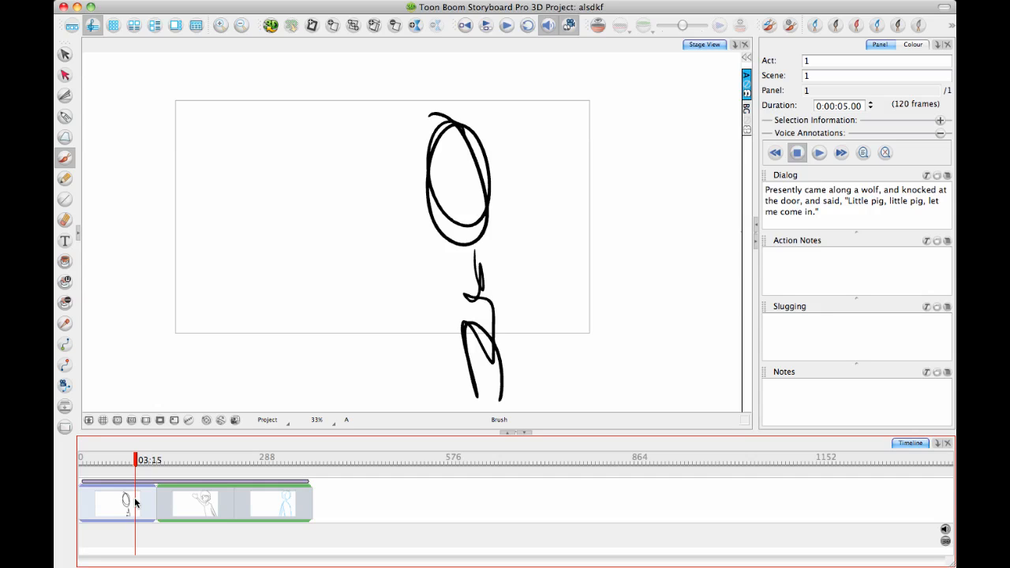
Step: Shorten the three panels to 40, 53 and 70 frames by dragging their right edges
{"action": "left_click_drag", "start_coordinate": [155, 502], "coordinate": [120, 505]}
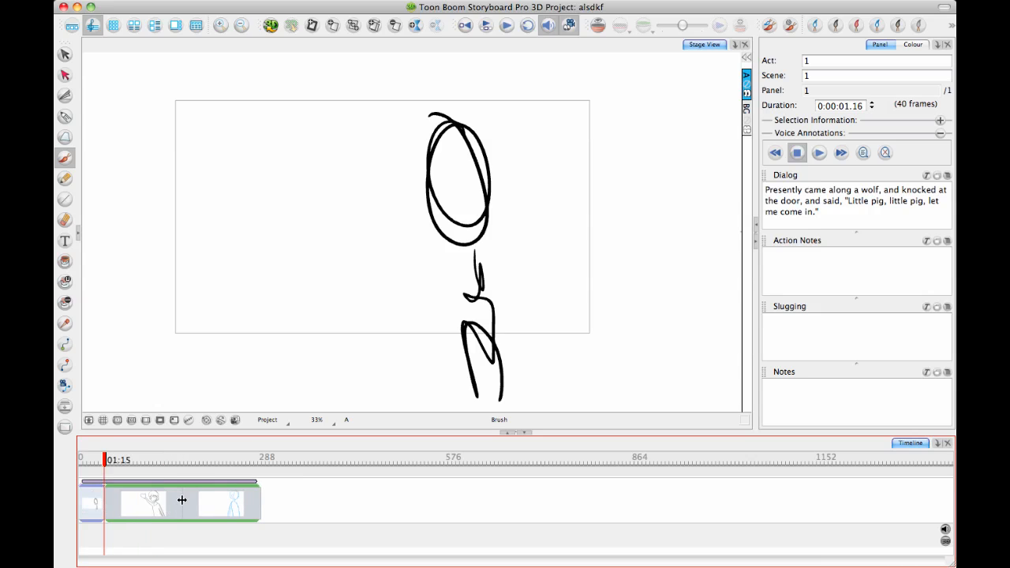
{"action": "left_click_drag", "start_coordinate": [120, 505], "coordinate": [148, 502]}
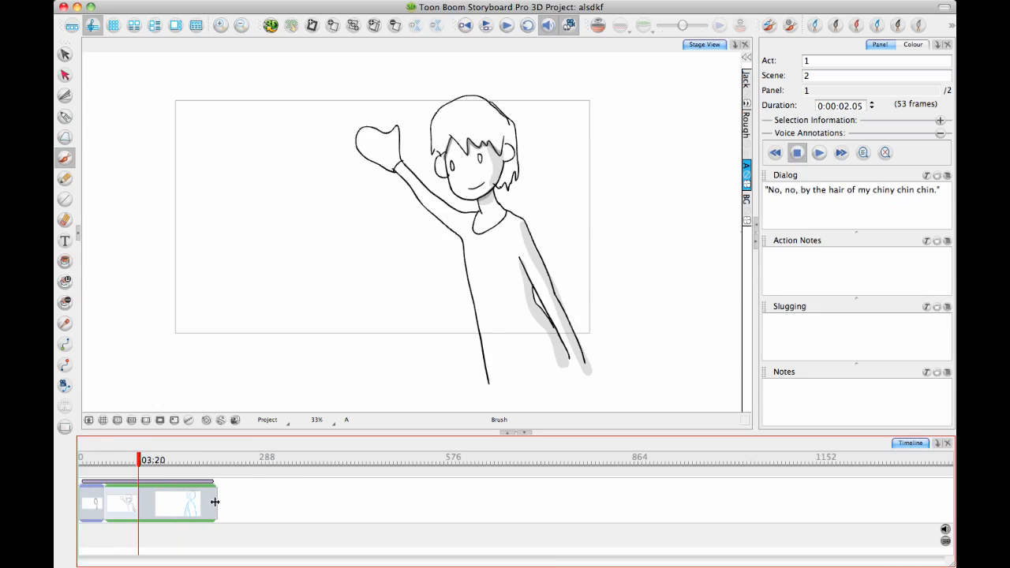
{"action": "left_click", "coordinate": [99, 506]}
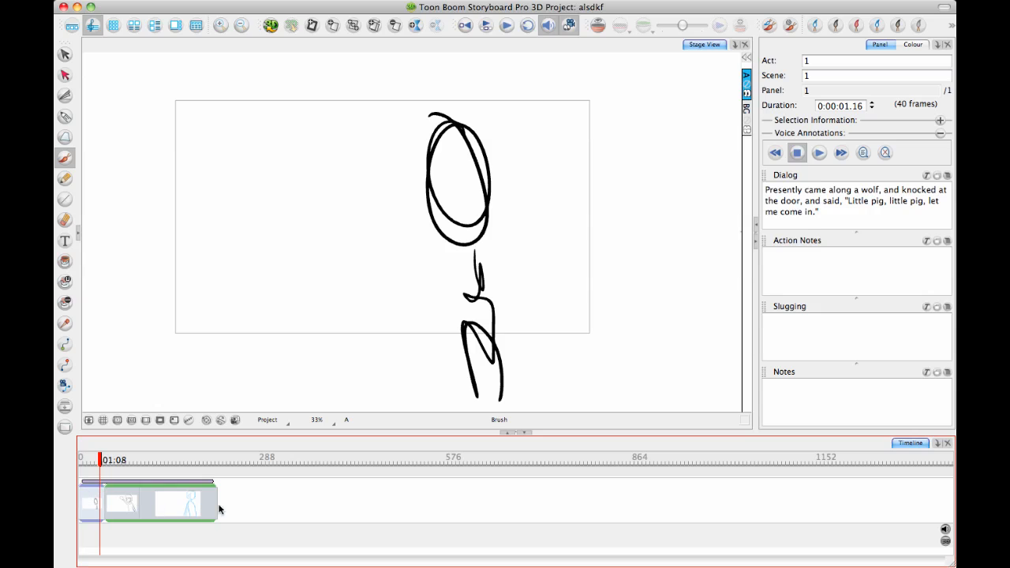
{"action": "left_click_drag", "start_coordinate": [219, 509], "coordinate": [183, 505]}
{"action": "left_click", "coordinate": [87, 504]}
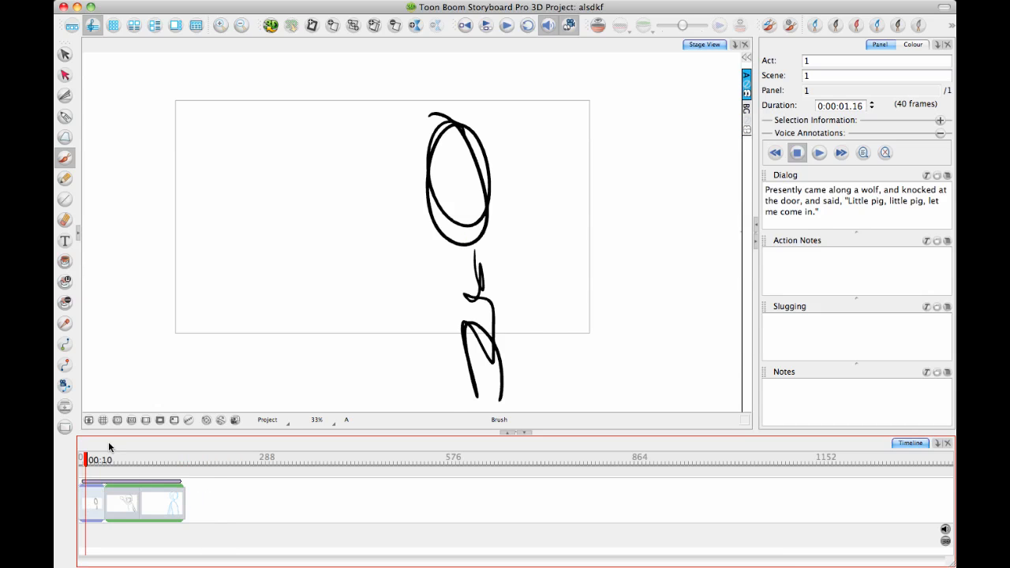
Step: Step through the three panels to review each drawing, ending back near the first panel's start
{"action": "left_click", "coordinate": [124, 505]}
{"action": "left_click", "coordinate": [158, 505]}
{"action": "left_click", "coordinate": [129, 503]}
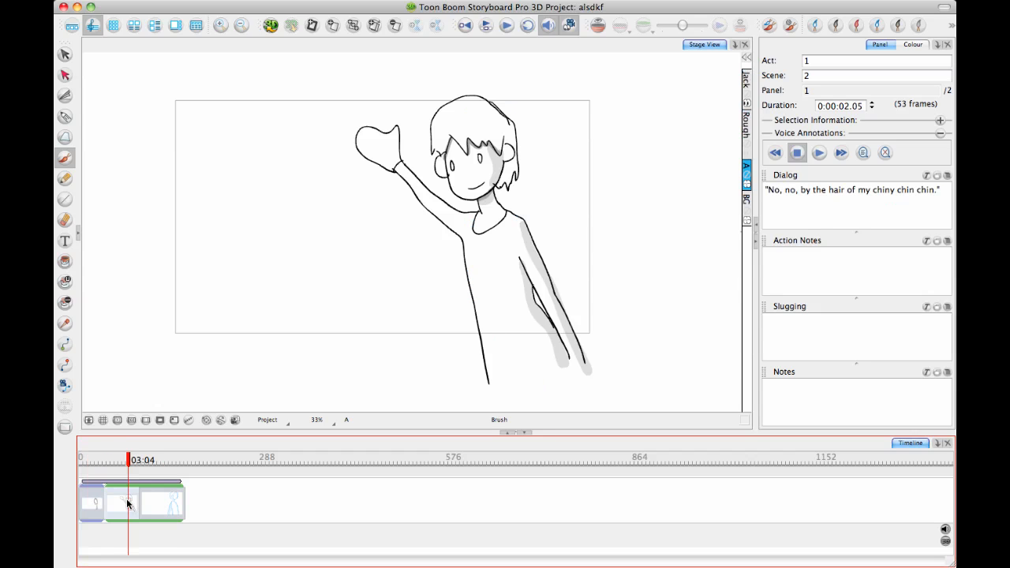
{"action": "left_click", "coordinate": [94, 509]}
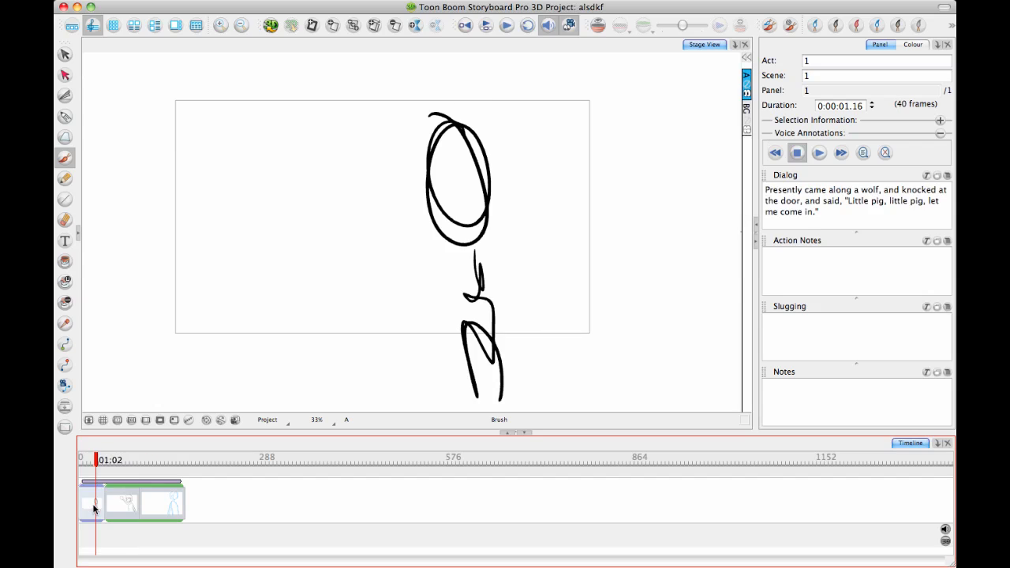
{"action": "left_click", "coordinate": [129, 506]}
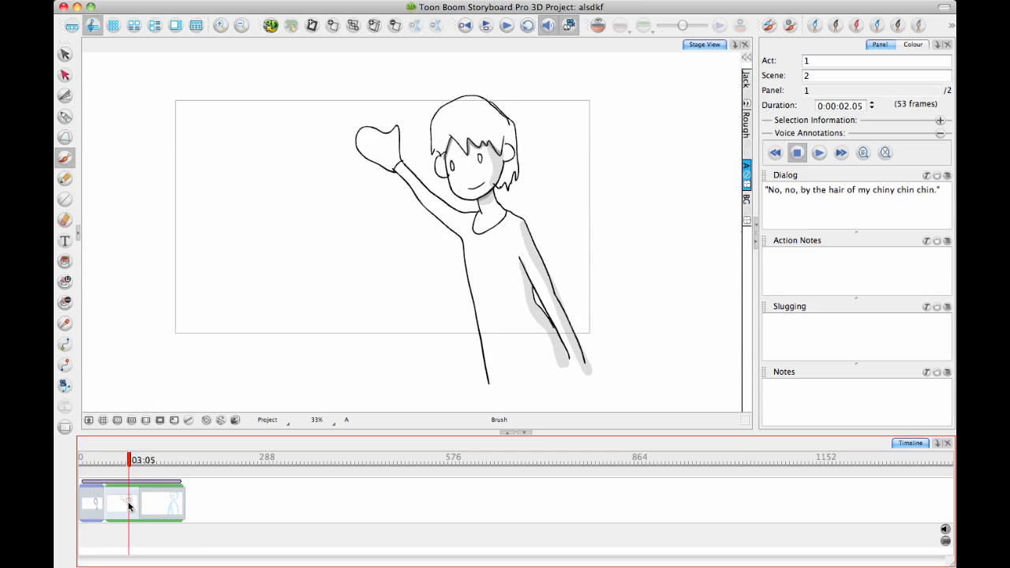
{"action": "left_click", "coordinate": [165, 513]}
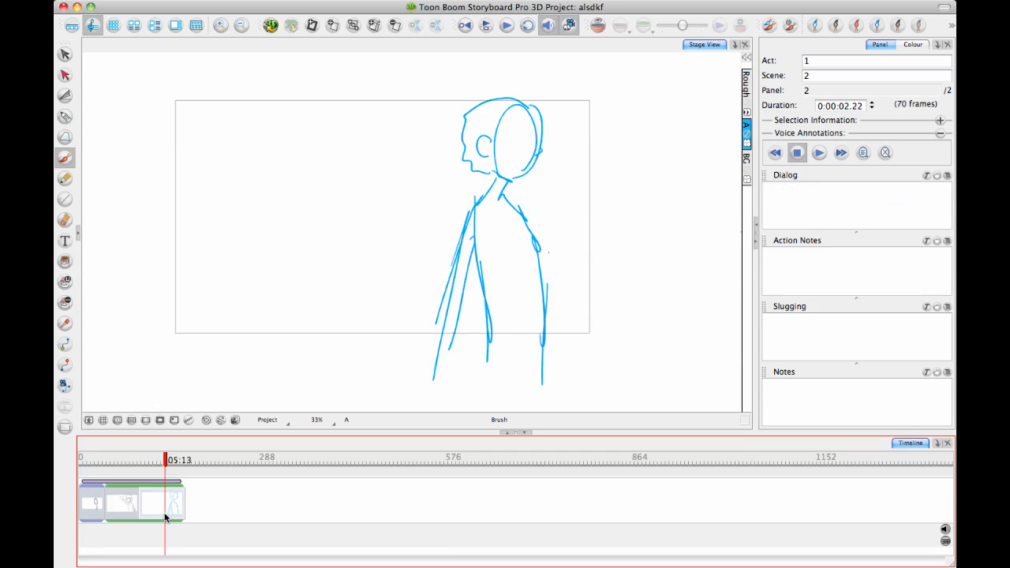
{"action": "left_click", "coordinate": [98, 501]}
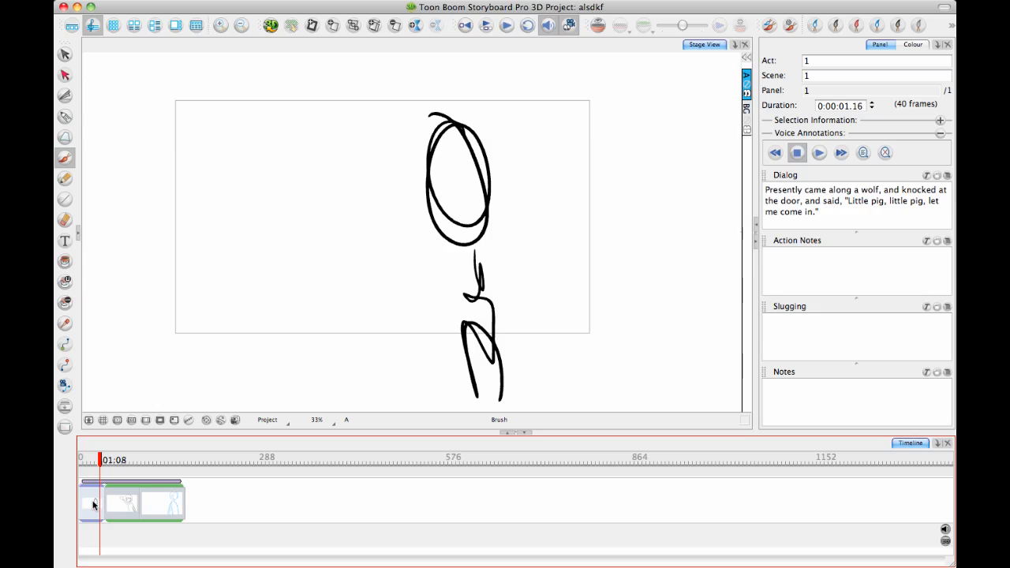
{"action": "left_click", "coordinate": [116, 503]}
Step: Drag the first panel onto the following scene to join it, then scrub ahead to preview panel 2
{"action": "left_click", "coordinate": [84, 503]}
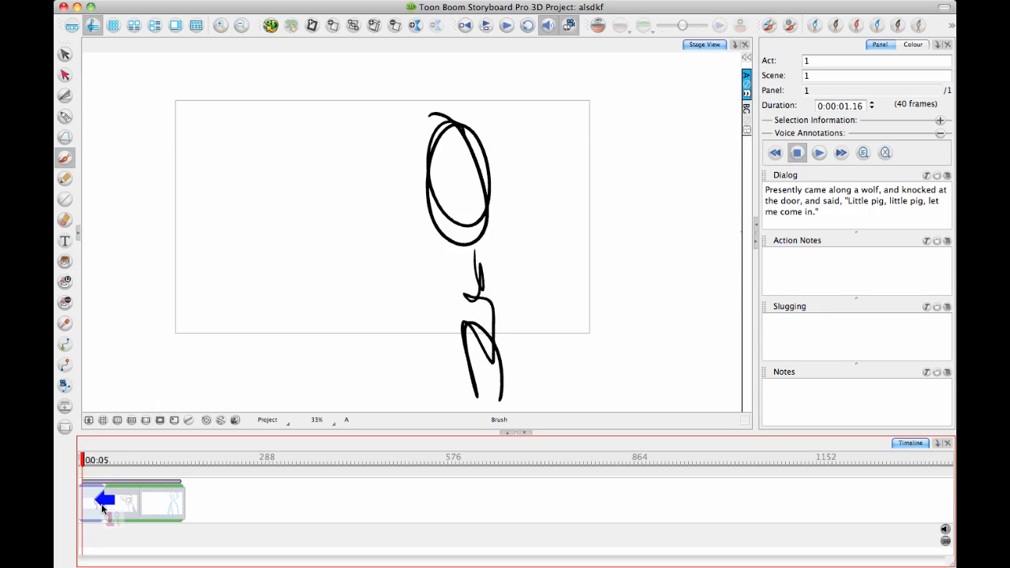
{"action": "left_click_drag", "start_coordinate": [100, 507], "coordinate": [106, 511]}
{"action": "left_click_drag", "start_coordinate": [106, 511], "coordinate": [109, 505]}
{"action": "left_click_drag", "start_coordinate": [109, 505], "coordinate": [101, 507]}
{"action": "mouse_move", "coordinate": [101, 506]}
{"action": "left_mouse_down"}
{"action": "mouse_move", "coordinate": [156, 517]}
{"action": "mouse_move", "coordinate": [188, 510]}
{"action": "mouse_move", "coordinate": [107, 506]}
{"action": "left_mouse_up"}
{"action": "left_click_drag", "start_coordinate": [107, 506], "coordinate": [109, 508]}
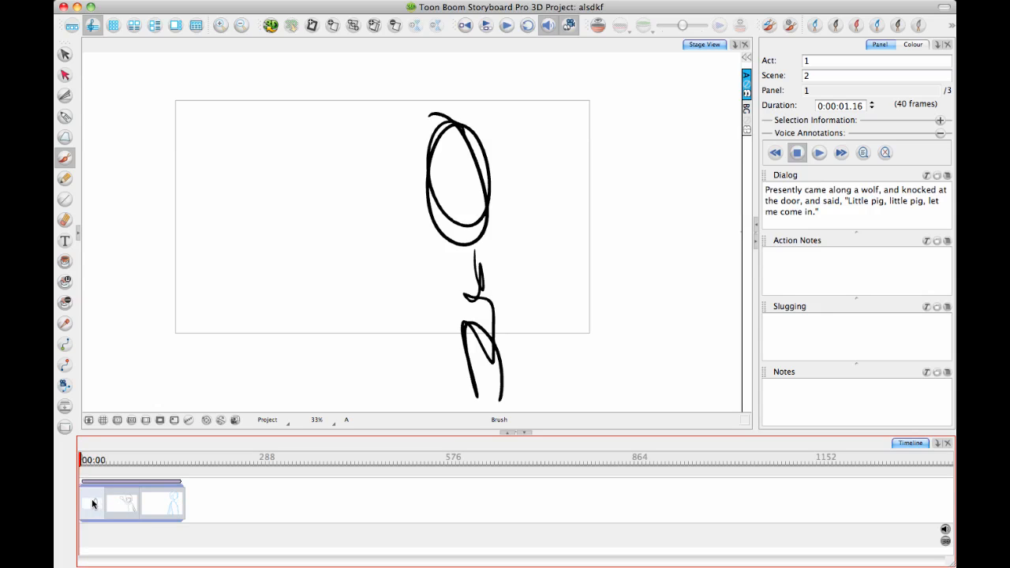
{"action": "mouse_move", "coordinate": [82, 463]}
{"action": "left_mouse_down"}
{"action": "mouse_move", "coordinate": [112, 462]}
{"action": "mouse_move", "coordinate": [79, 463]}
{"action": "left_mouse_up"}
{"action": "scroll", "coordinate": [387, 324], "scroll_direction": "down", "scroll_amount": 1}
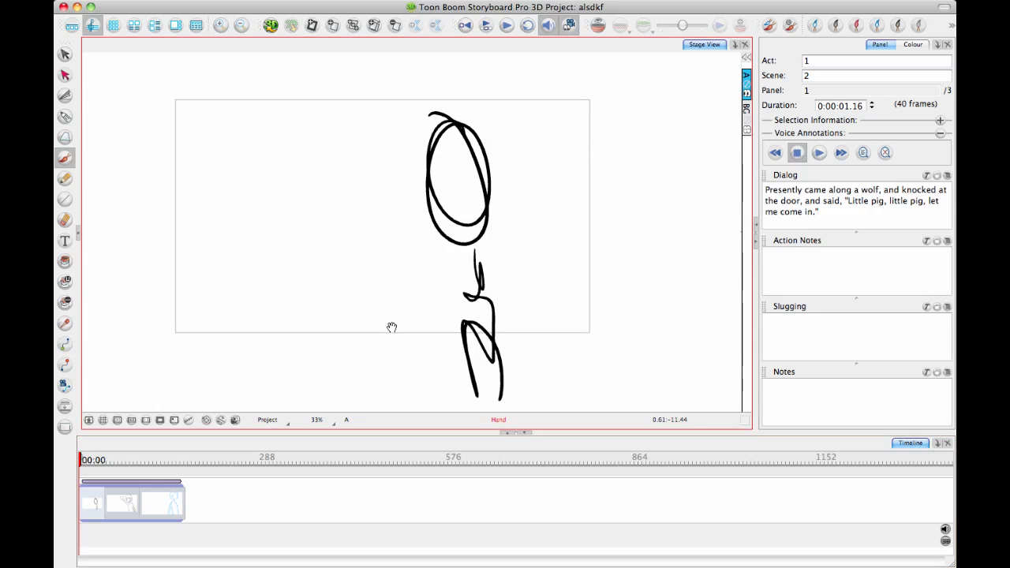
{"action": "left_click", "coordinate": [65, 348]}
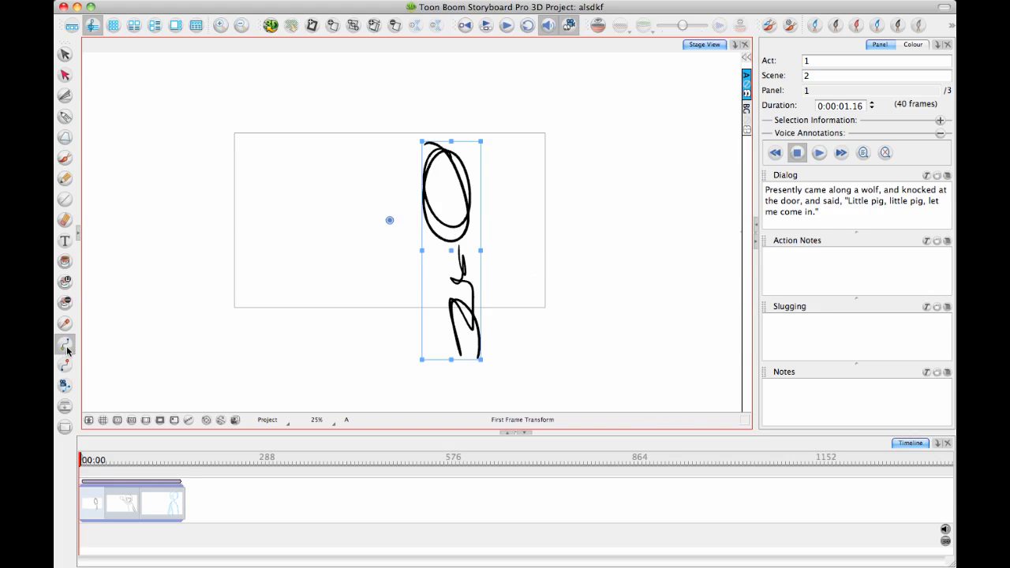
{"action": "left_click_drag", "start_coordinate": [453, 251], "coordinate": [610, 255]}
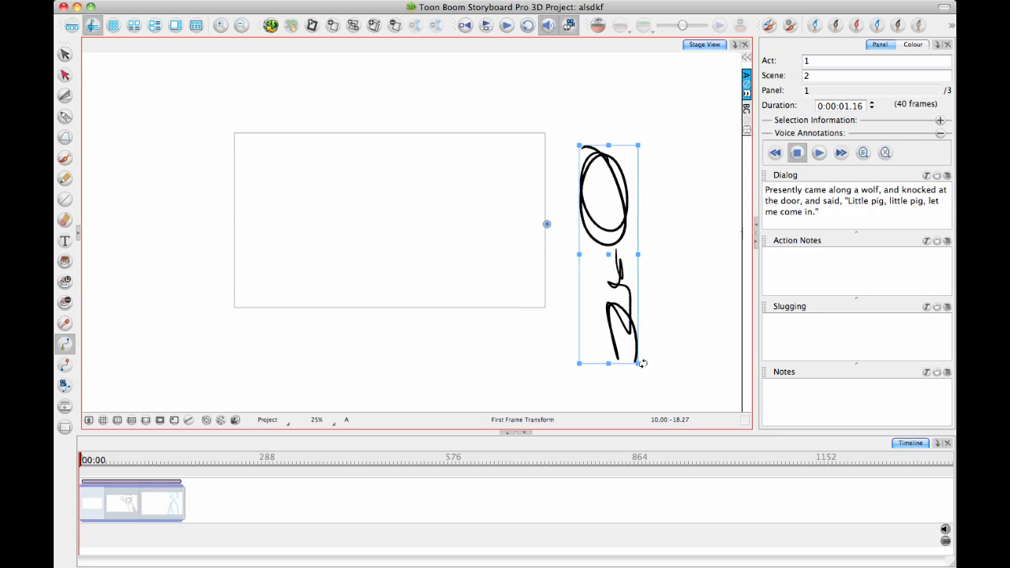
{"action": "mouse_move", "coordinate": [640, 364]}
{"action": "left_mouse_down"}
{"action": "mouse_move", "coordinate": [665, 335]}
{"action": "mouse_move", "coordinate": [548, 158]}
{"action": "mouse_move", "coordinate": [416, 158]}
{"action": "left_mouse_up"}
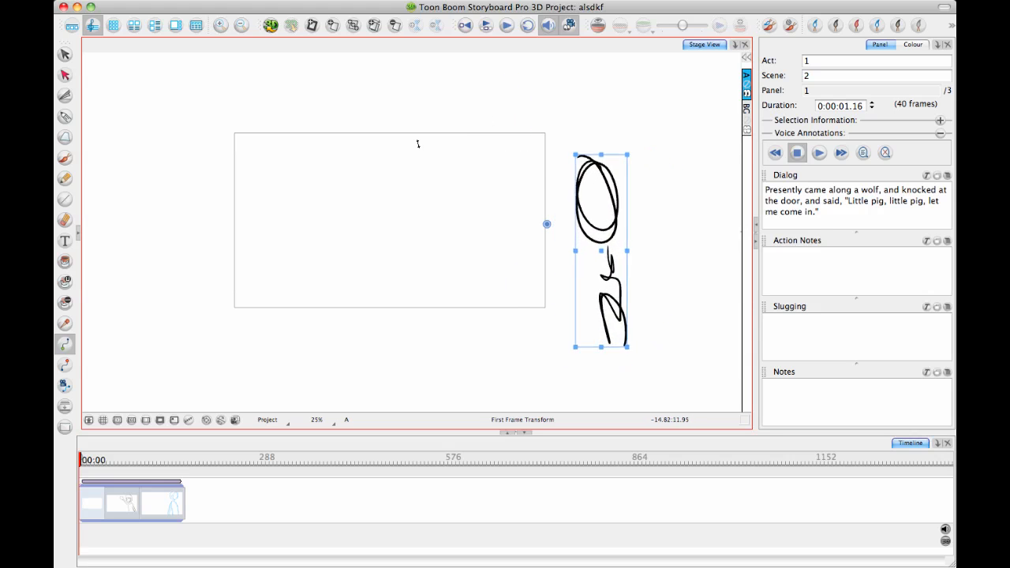
{"action": "key", "text": "super+z"}
{"action": "key", "text": "super+z"}
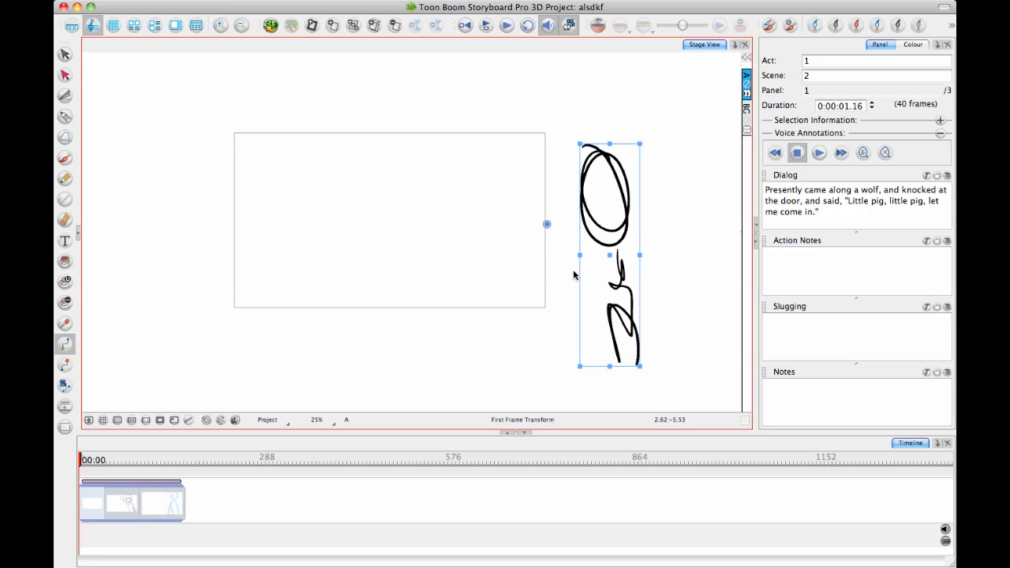
{"action": "left_click_drag", "start_coordinate": [611, 258], "coordinate": [602, 251]}
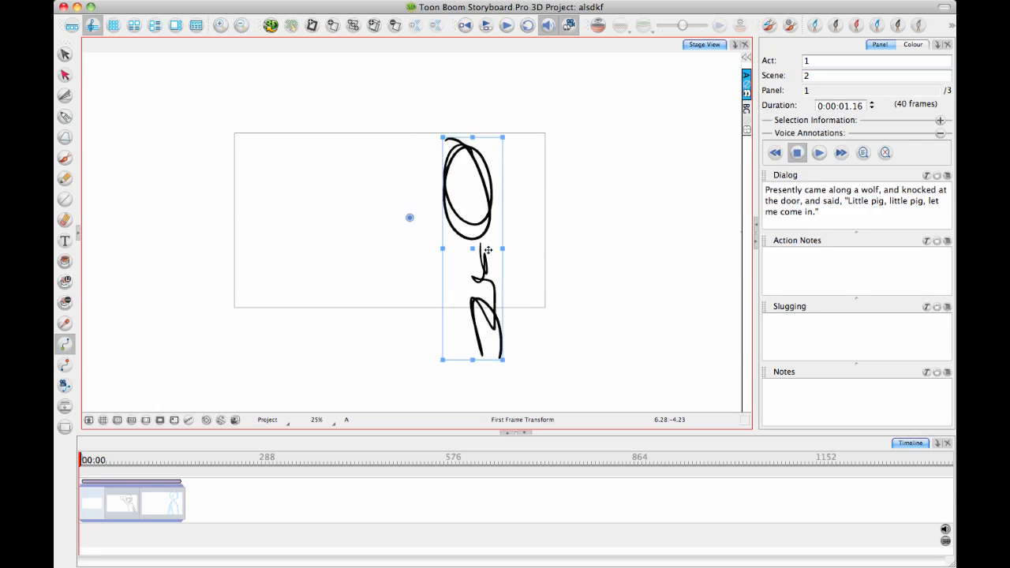
{"action": "left_click_drag", "start_coordinate": [622, 214], "coordinate": [630, 222]}
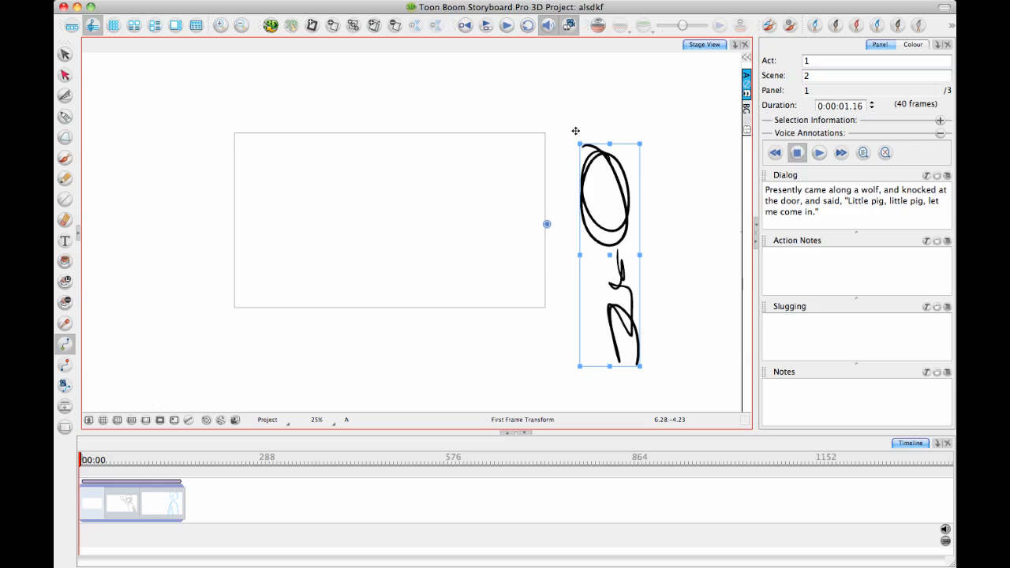
{"action": "mouse_move", "coordinate": [652, 367]}
{"action": "left_mouse_down"}
{"action": "mouse_move", "coordinate": [683, 98]}
{"action": "mouse_move", "coordinate": [505, 363]}
{"action": "left_mouse_up"}
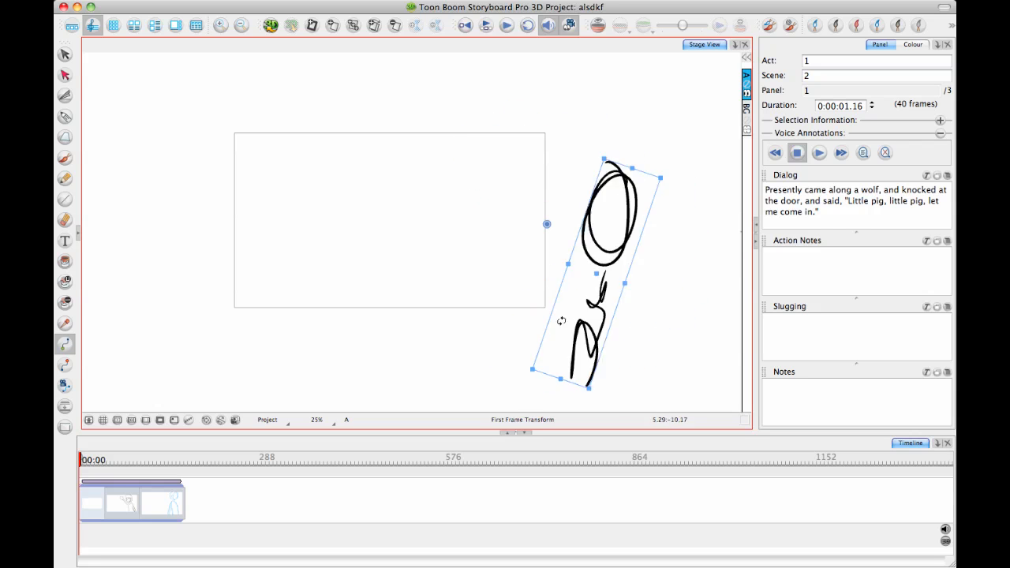
{"action": "key", "text": "ctrl+z"}
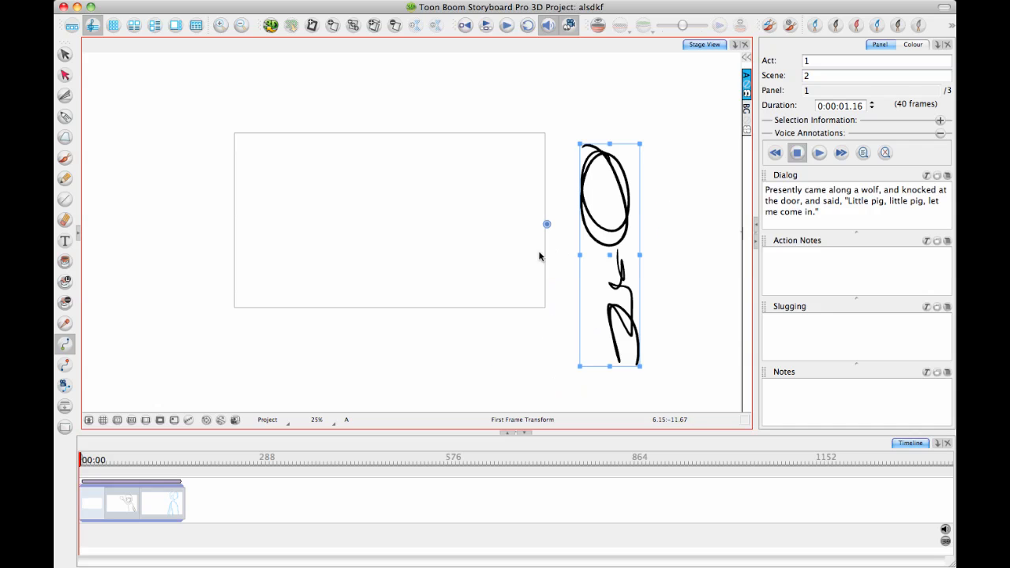
Step: Customize the tools toolbar to add the Pivot tool, applying and confirming the change
{"action": "right_click", "coordinate": [69, 37]}
{"action": "left_click", "coordinate": [135, 228]}
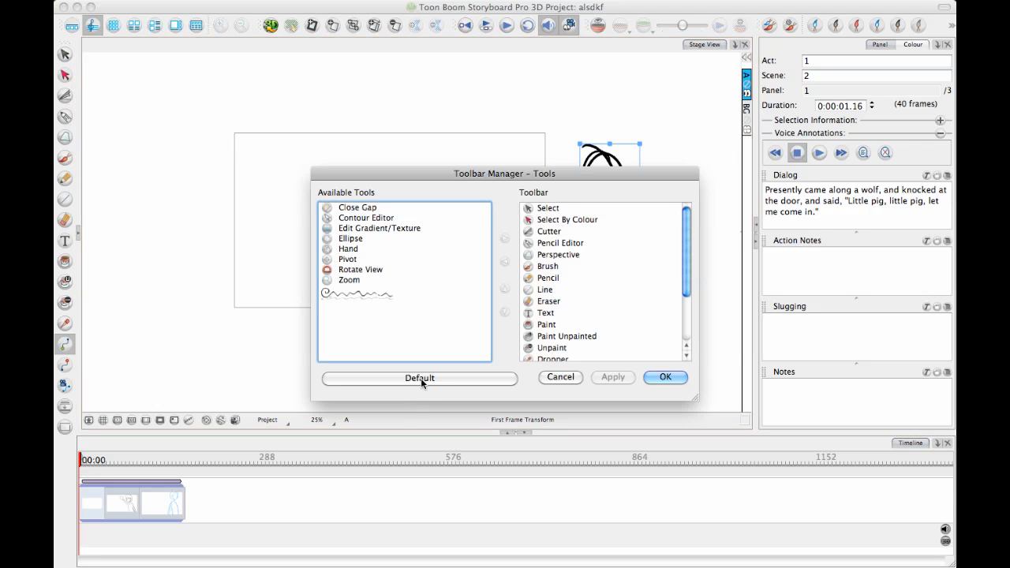
{"action": "left_click", "coordinate": [348, 259]}
{"action": "left_click", "coordinate": [504, 239]}
{"action": "left_click", "coordinate": [613, 377]}
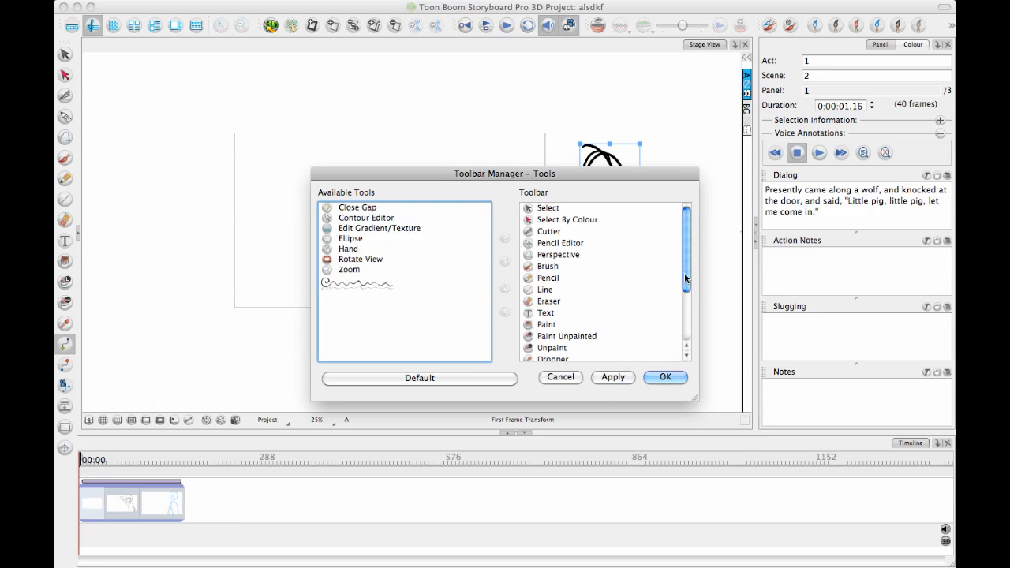
{"action": "scroll", "coordinate": [655, 324], "scroll_direction": "down", "scroll_amount": 5}
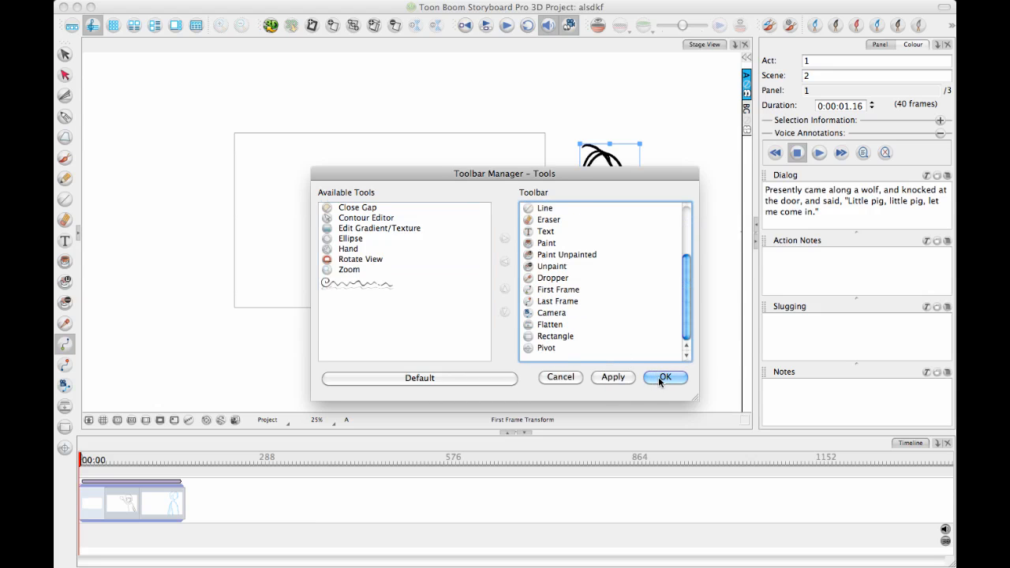
{"action": "left_click", "coordinate": [665, 377]}
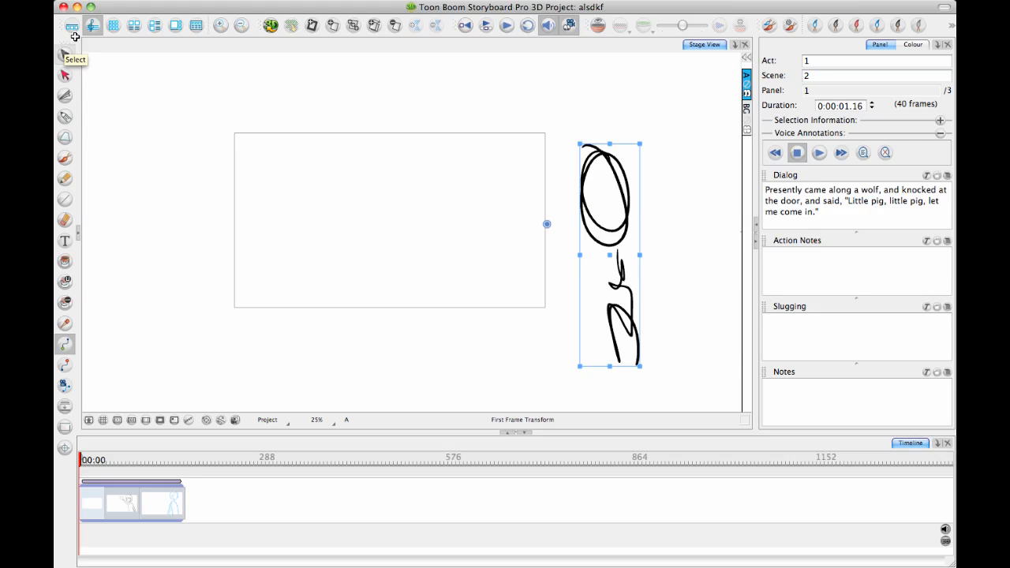
{"action": "left_click", "coordinate": [129, 28]}
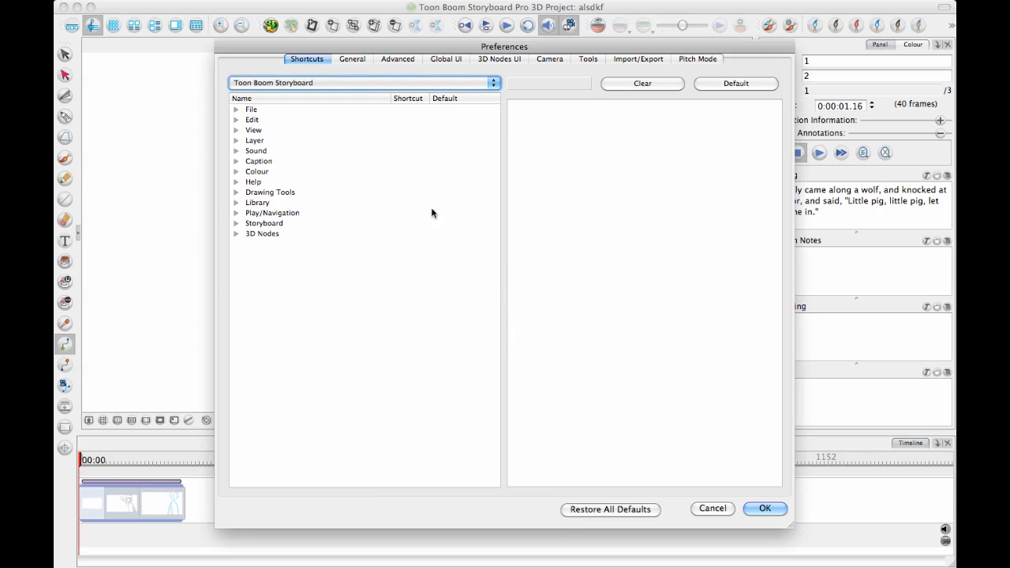
{"action": "left_click", "coordinate": [352, 58]}
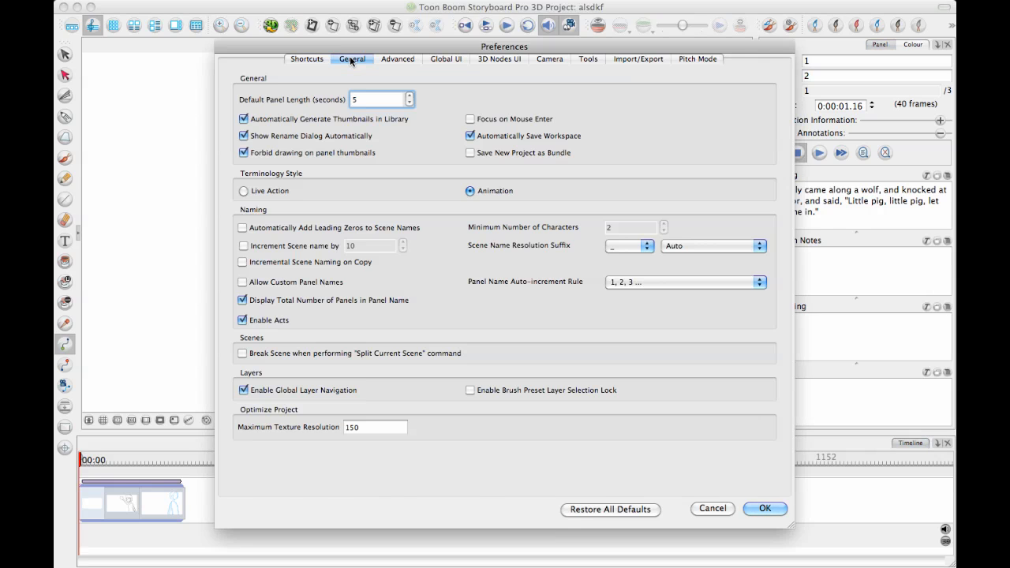
{"action": "left_click", "coordinate": [446, 58]}
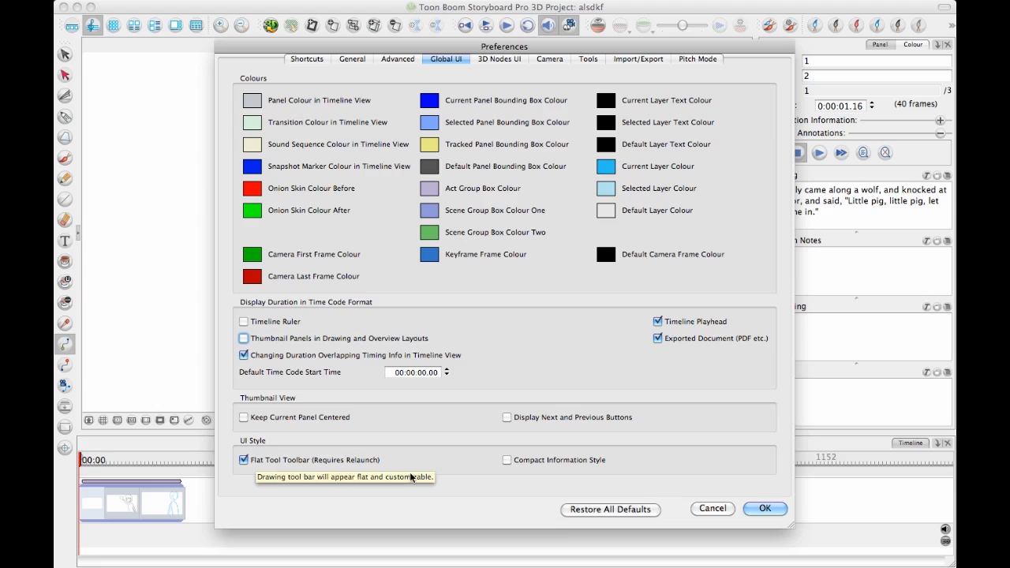
{"action": "left_click", "coordinate": [713, 508]}
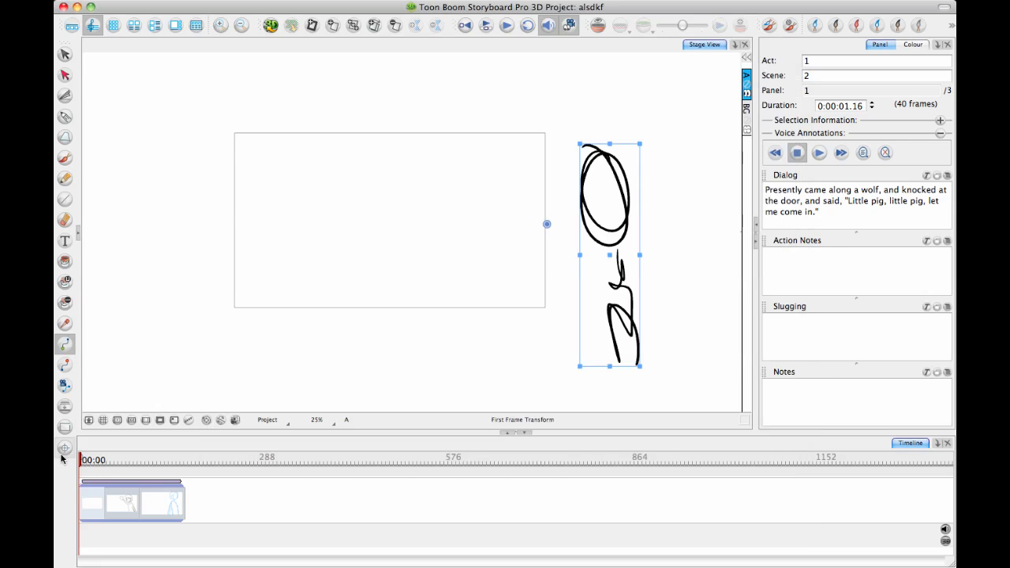
{"action": "right_click", "coordinate": [64, 51]}
{"action": "right_click", "coordinate": [58, 44]}
{"action": "left_click", "coordinate": [96, 224]}
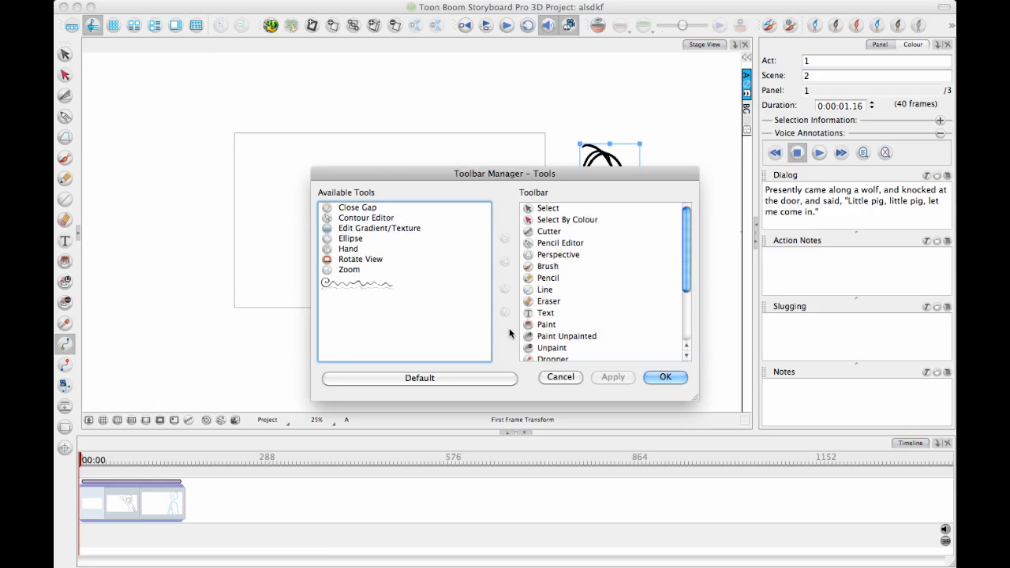
{"action": "left_click", "coordinate": [422, 239]}
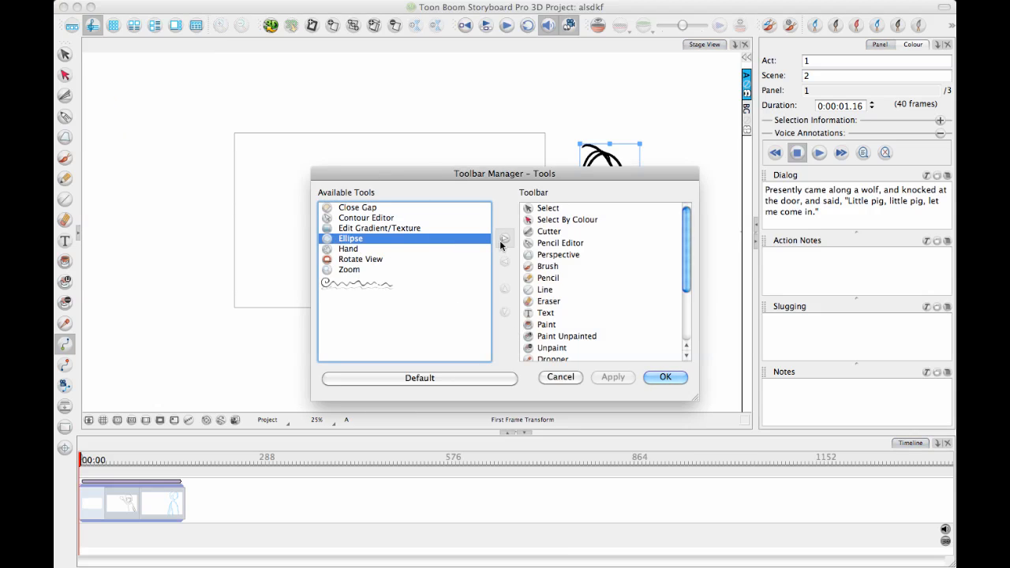
Step: With the Pivot tool, set the sketch's pivot on the figure's lower body and return to First Frame Transform
{"action": "left_click", "coordinate": [562, 377]}
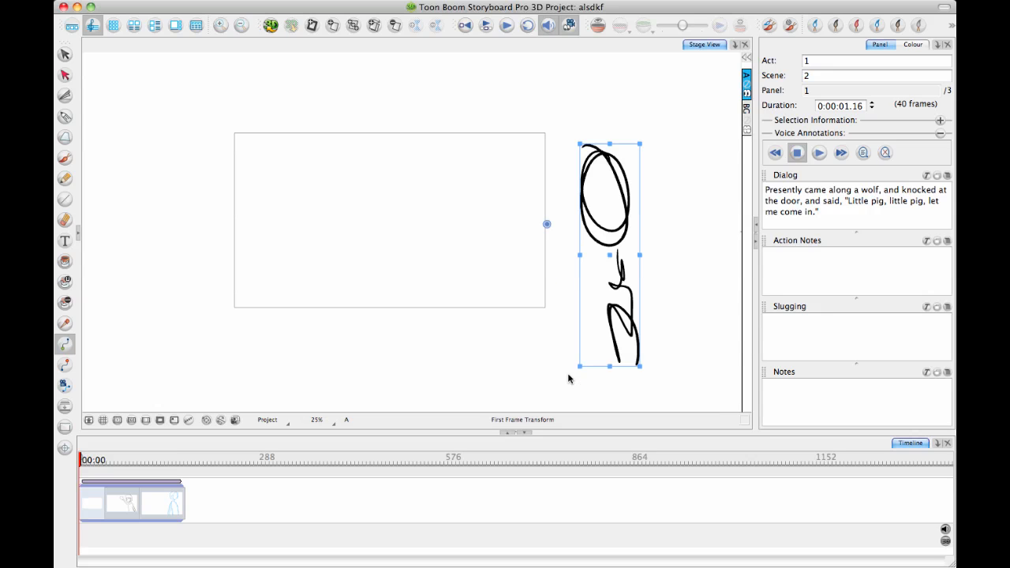
{"action": "left_click", "coordinate": [65, 448]}
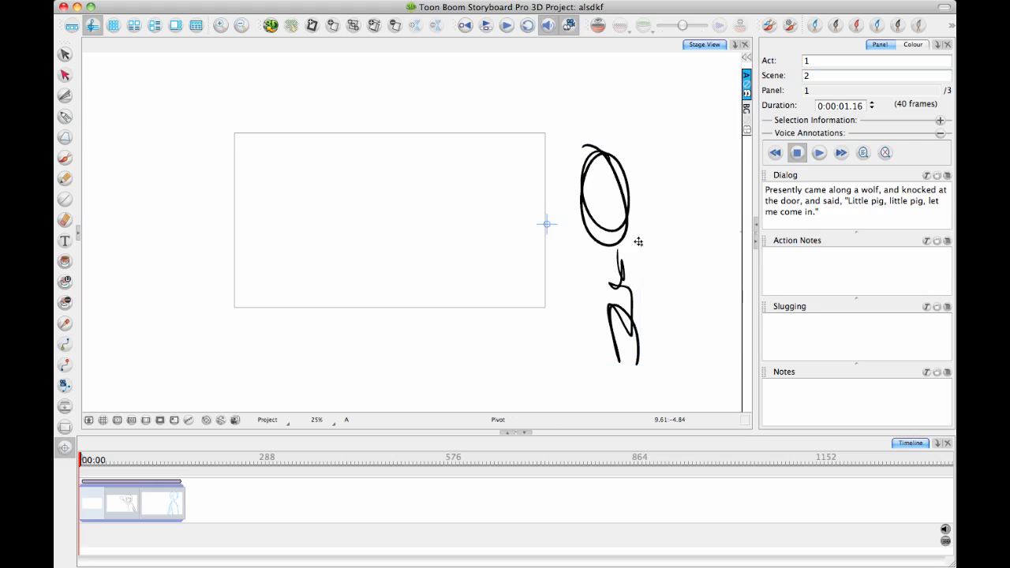
{"action": "left_click", "coordinate": [549, 223]}
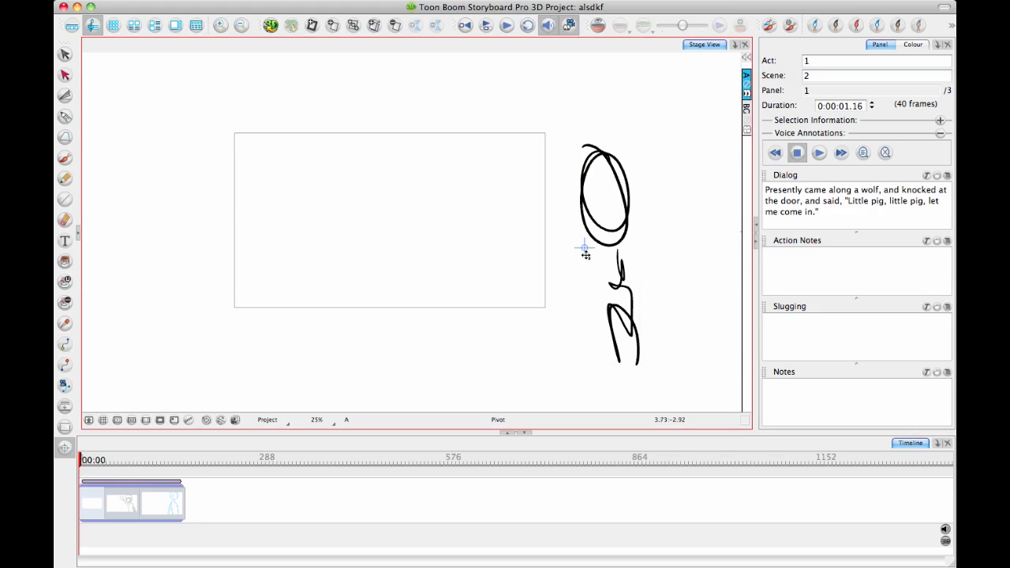
{"action": "left_click", "coordinate": [622, 298]}
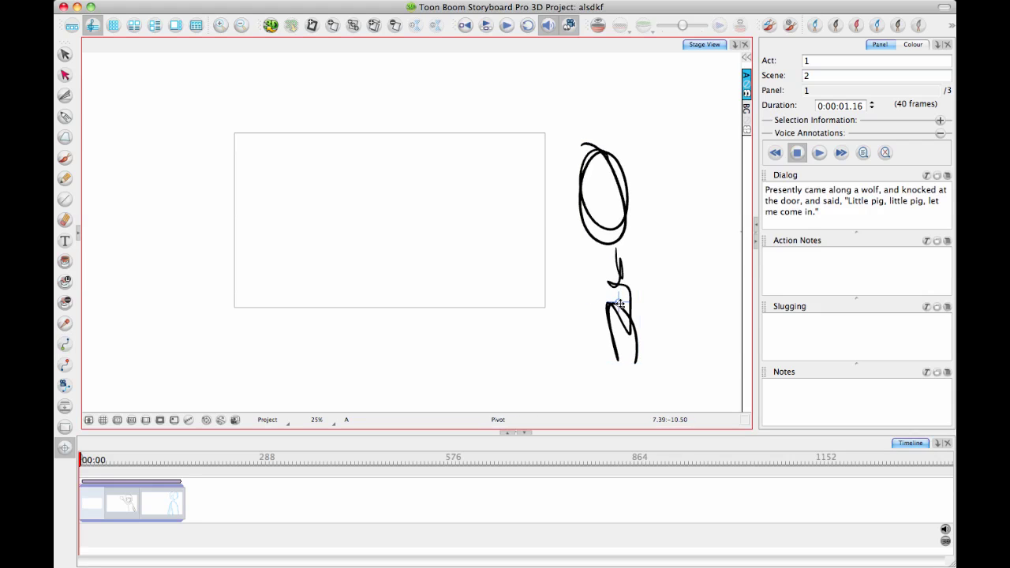
{"action": "left_click", "coordinate": [67, 345]}
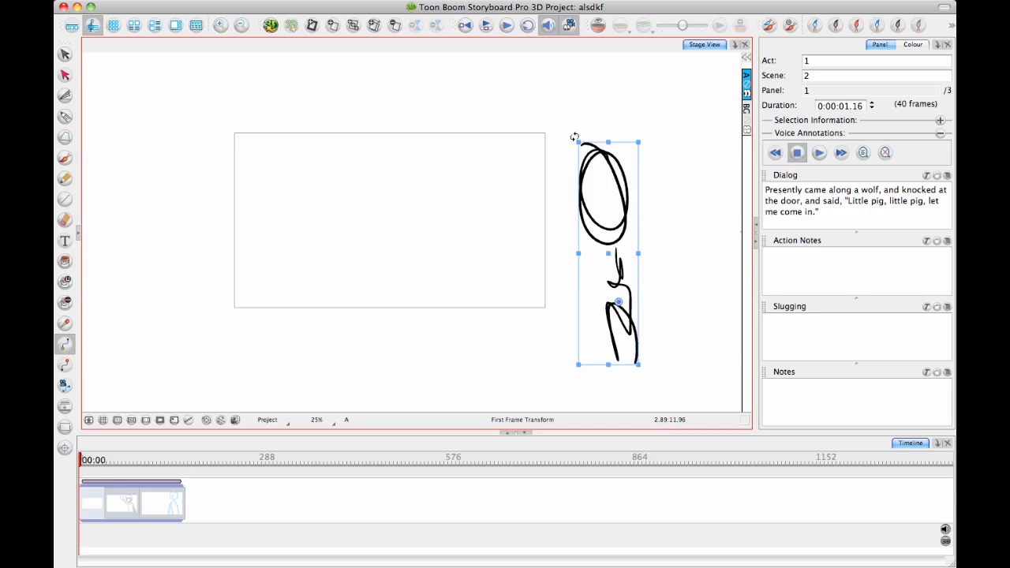
{"action": "mouse_move", "coordinate": [575, 138]}
{"action": "left_mouse_down"}
{"action": "mouse_move", "coordinate": [548, 135]}
{"action": "mouse_move", "coordinate": [577, 142]}
{"action": "left_mouse_up"}
Step: At the last frame, move the sketch left into the camera frame
{"action": "left_click", "coordinate": [66, 365]}
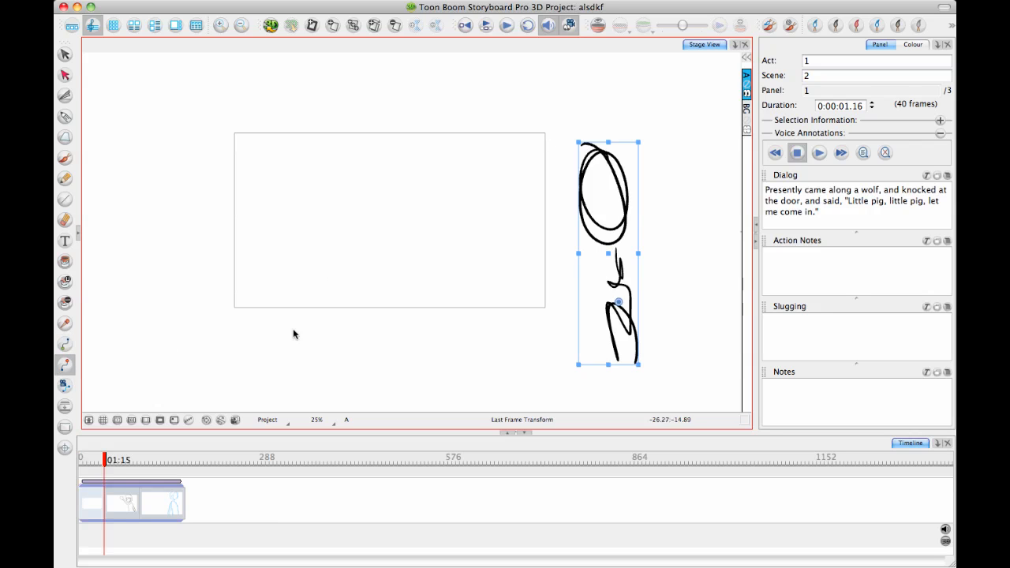
{"action": "left_click_drag", "start_coordinate": [604, 254], "coordinate": [489, 253]}
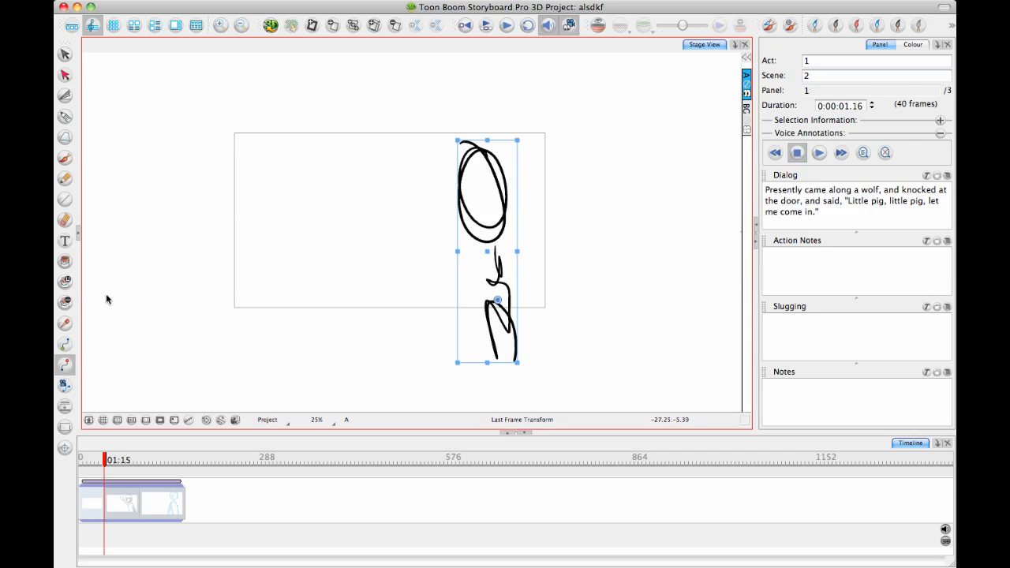
{"action": "left_click", "coordinate": [66, 344]}
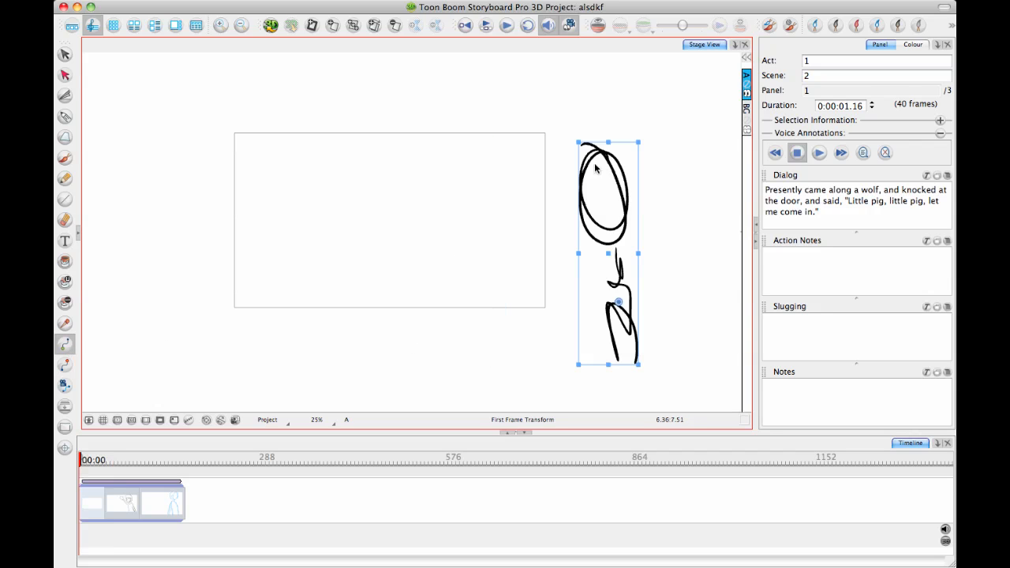
Step: At the first frame, shrink the off-frame sketch and raise it slightly higher
{"action": "left_click_drag", "start_coordinate": [578, 142], "coordinate": [597, 222]}
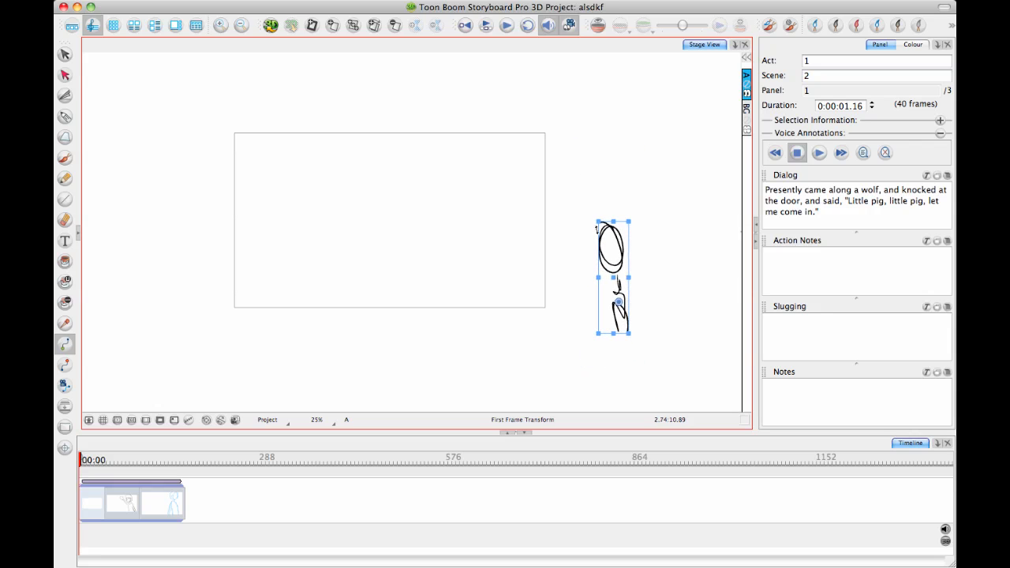
{"action": "left_click_drag", "start_coordinate": [616, 281], "coordinate": [620, 240]}
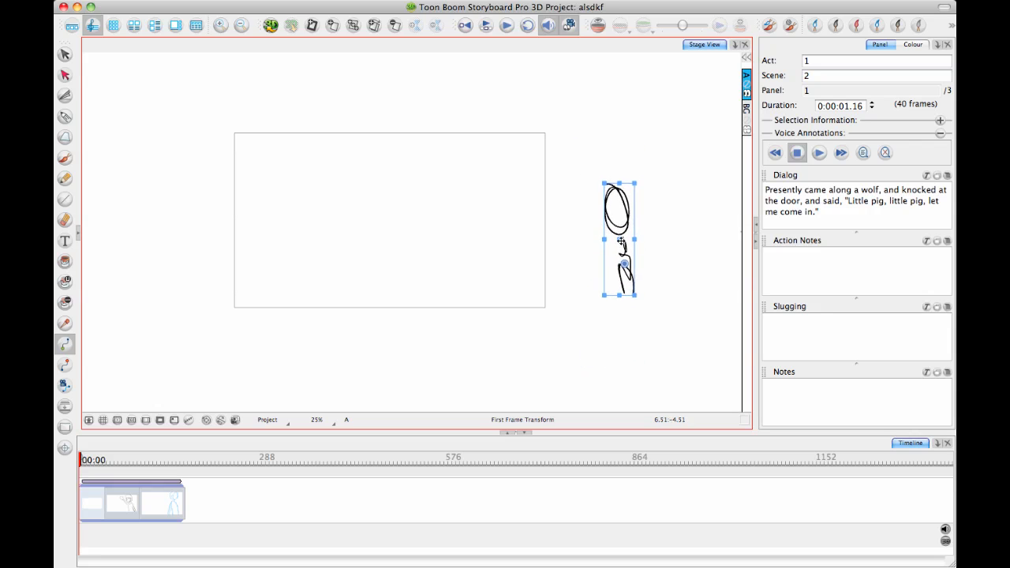
{"action": "left_click", "coordinate": [78, 460]}
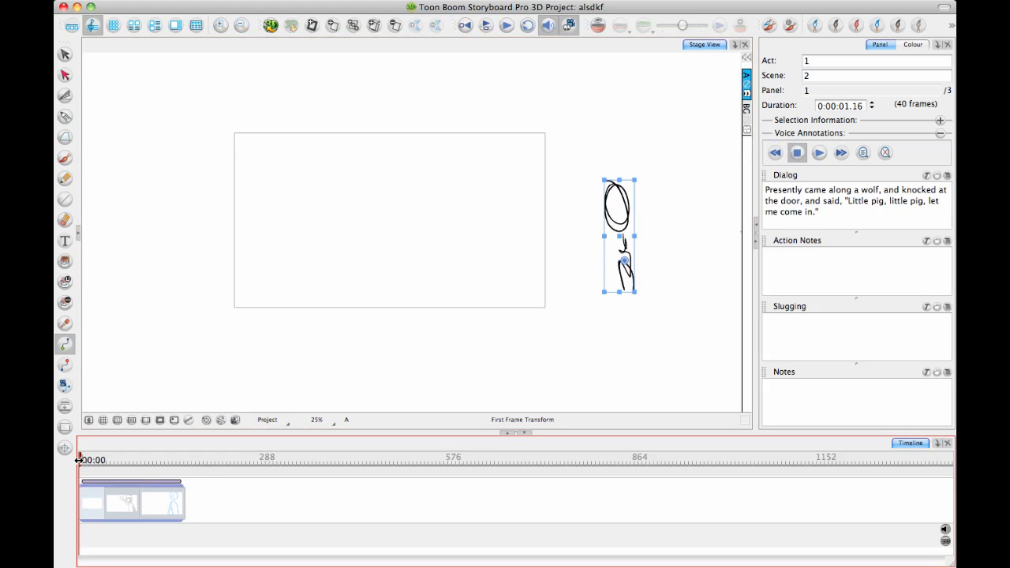
{"action": "mouse_move", "coordinate": [79, 460]}
{"action": "left_mouse_down"}
{"action": "mouse_move", "coordinate": [105, 460]}
{"action": "mouse_move", "coordinate": [90, 462]}
{"action": "left_mouse_up"}
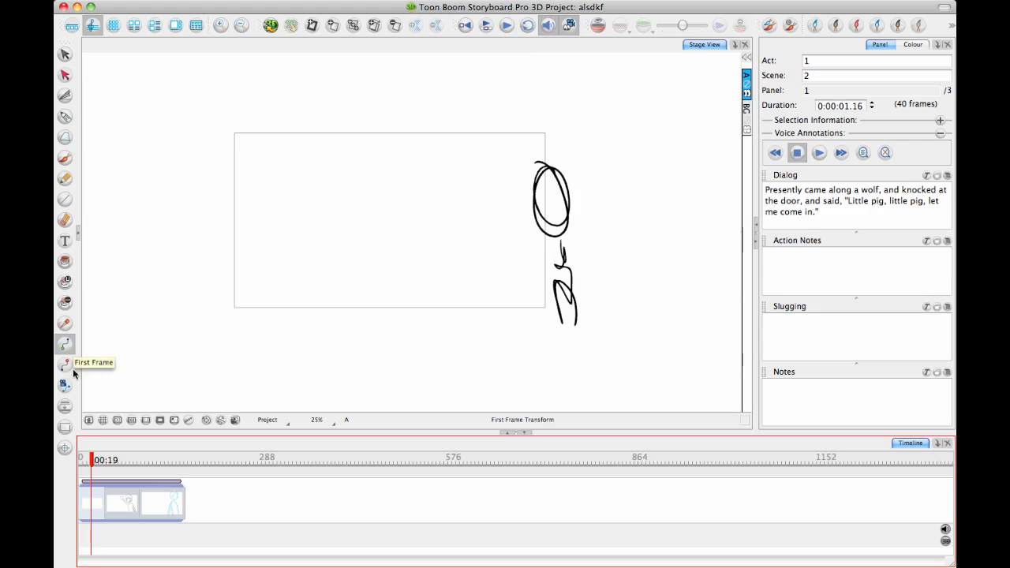
{"action": "left_click_drag", "start_coordinate": [92, 459], "coordinate": [95, 459]}
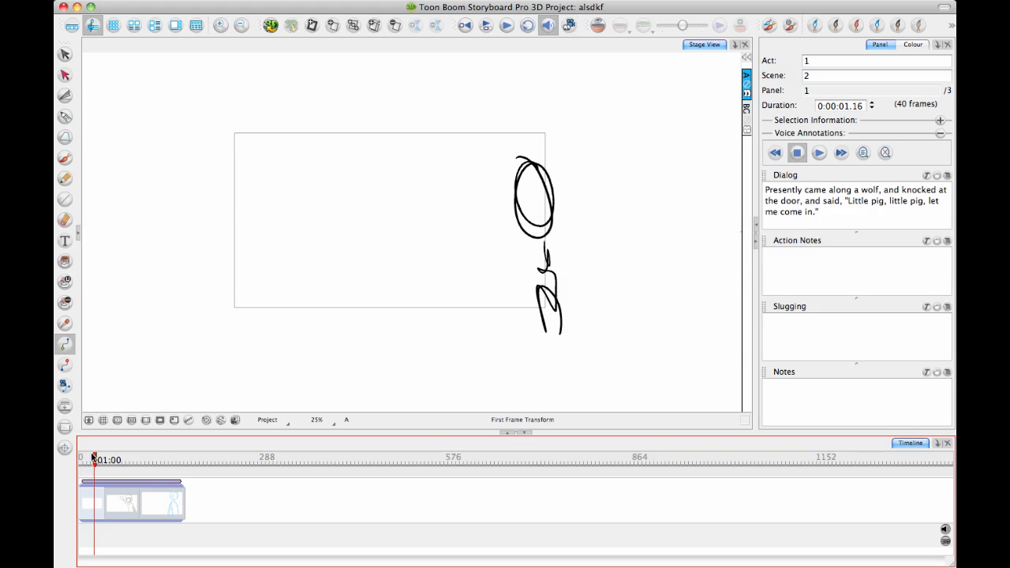
{"action": "mouse_move", "coordinate": [95, 459]}
{"action": "left_mouse_down"}
{"action": "mouse_move", "coordinate": [69, 456]}
{"action": "mouse_move", "coordinate": [186, 460]}
{"action": "mouse_move", "coordinate": [98, 460]}
{"action": "left_mouse_up"}
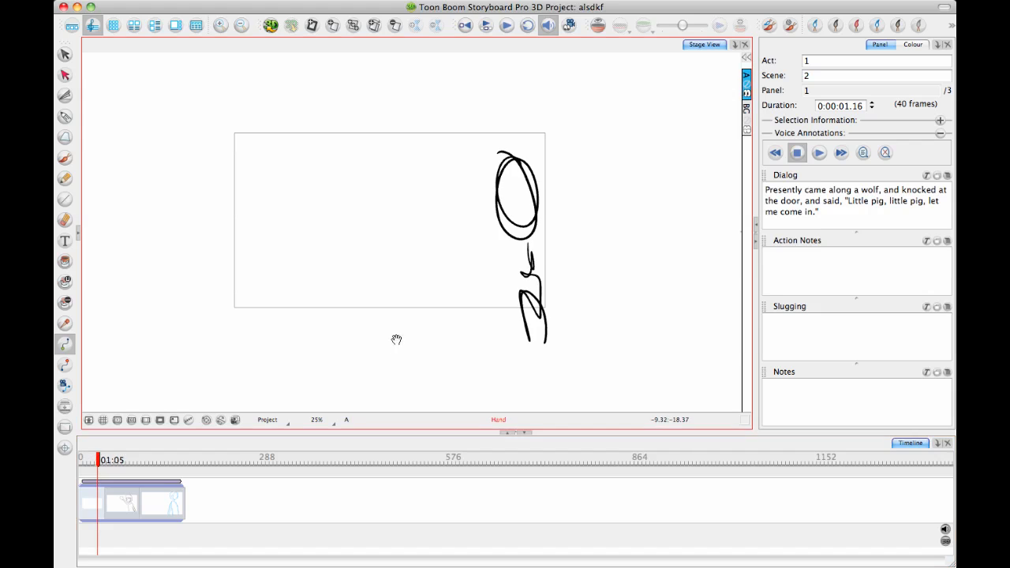
{"action": "scroll", "coordinate": [401, 339], "scroll_direction": "up", "scroll_amount": 2}
{"action": "scroll", "coordinate": [401, 340], "scroll_direction": "up", "scroll_amount": 2}
{"action": "scroll", "coordinate": [401, 340], "scroll_direction": "down", "scroll_amount": 2}
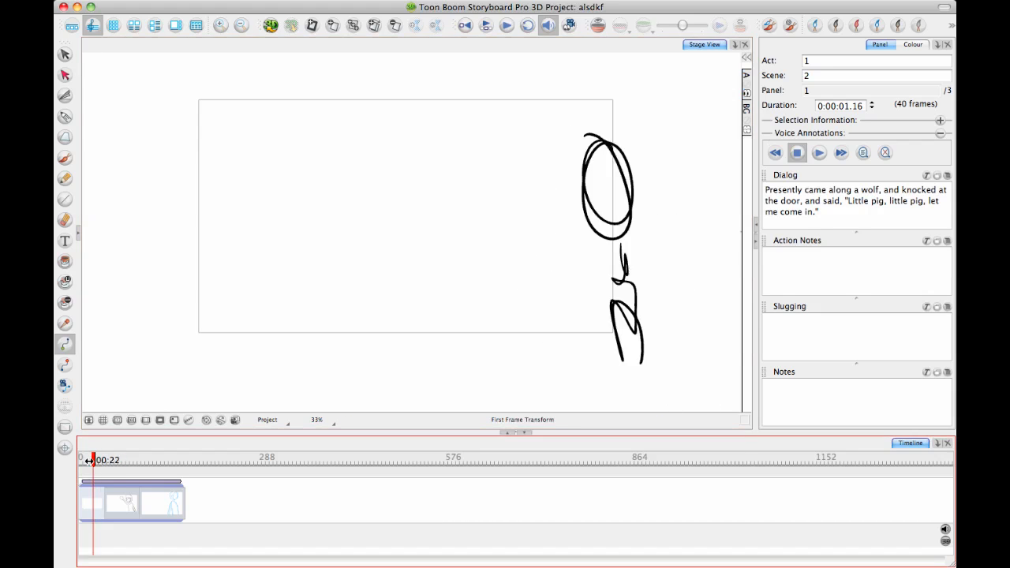
{"action": "mouse_move", "coordinate": [87, 461]}
{"action": "left_mouse_down"}
{"action": "mouse_move", "coordinate": [142, 472]}
{"action": "mouse_move", "coordinate": [83, 470]}
{"action": "mouse_move", "coordinate": [145, 481]}
{"action": "mouse_move", "coordinate": [78, 471]}
{"action": "left_mouse_up"}
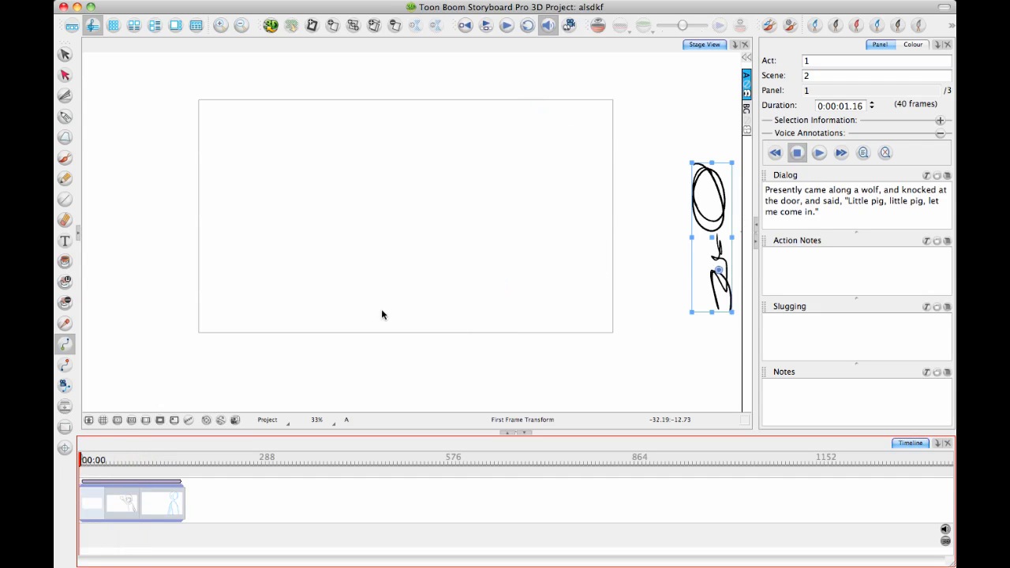
Step: Preview the sketch scaling in with the camera mask on, turn the mask off, and scrub into panel 2
{"action": "left_click", "coordinate": [159, 419]}
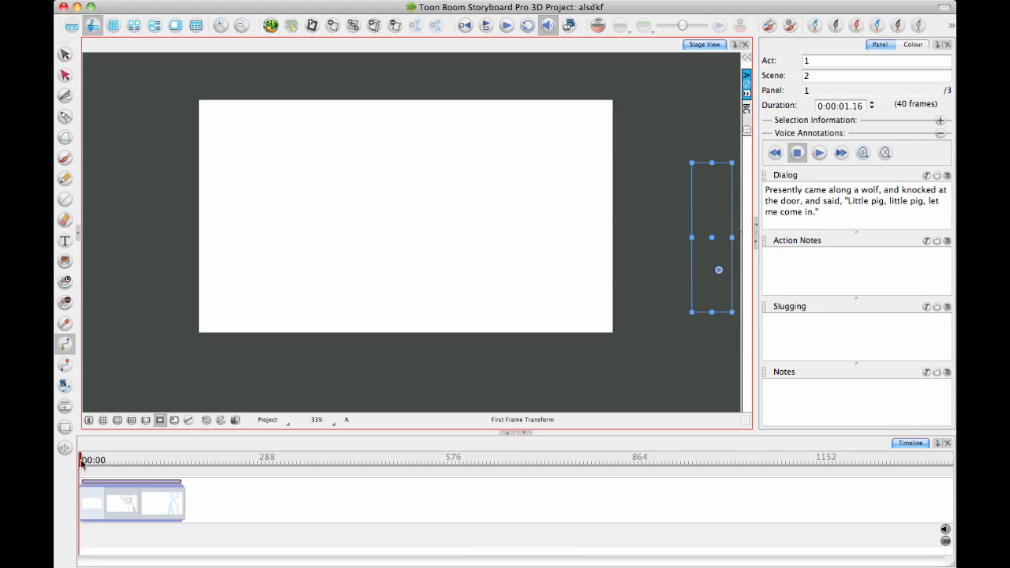
{"action": "mouse_move", "coordinate": [80, 461]}
{"action": "left_mouse_down"}
{"action": "mouse_move", "coordinate": [122, 469]}
{"action": "mouse_move", "coordinate": [79, 466]}
{"action": "left_mouse_up"}
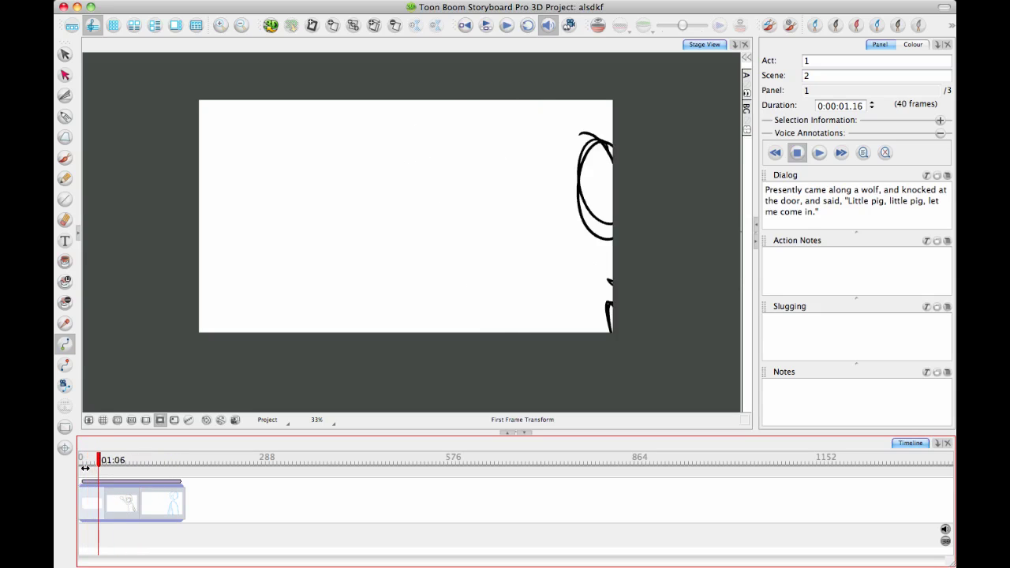
{"action": "left_click", "coordinate": [163, 421]}
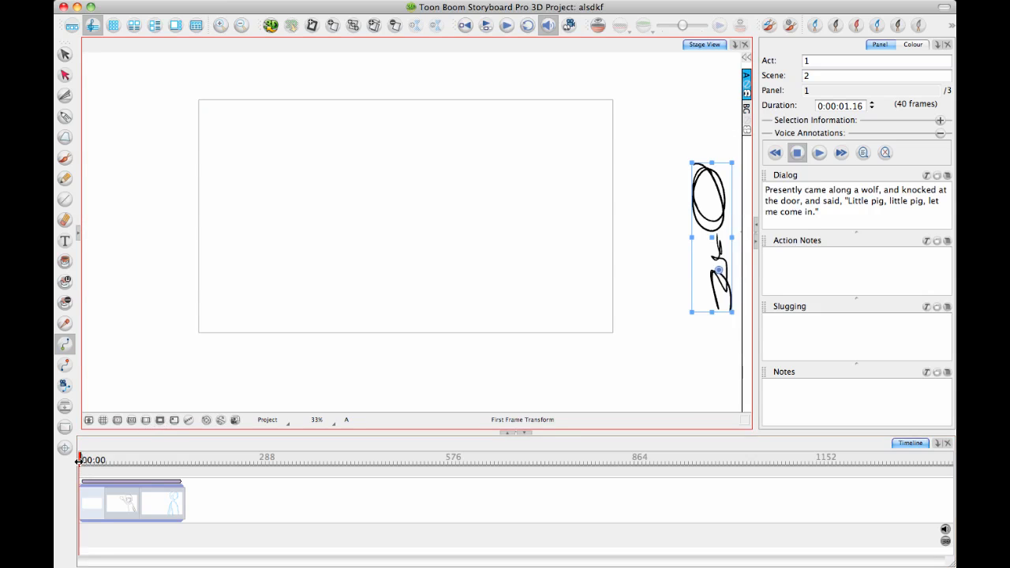
{"action": "mouse_move", "coordinate": [80, 461]}
{"action": "left_mouse_down"}
{"action": "mouse_move", "coordinate": [143, 471]}
{"action": "mouse_move", "coordinate": [60, 466]}
{"action": "mouse_move", "coordinate": [125, 472]}
{"action": "left_mouse_up"}
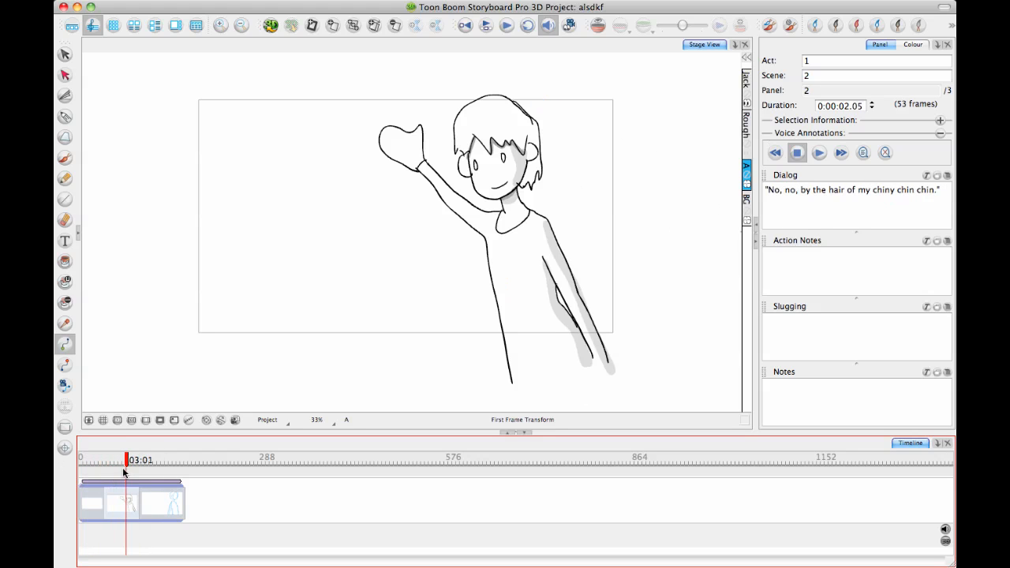
Step: With Camera Transform, enlarge panel 2's camera frame for a wider view of the waving character
{"action": "left_click", "coordinate": [65, 388]}
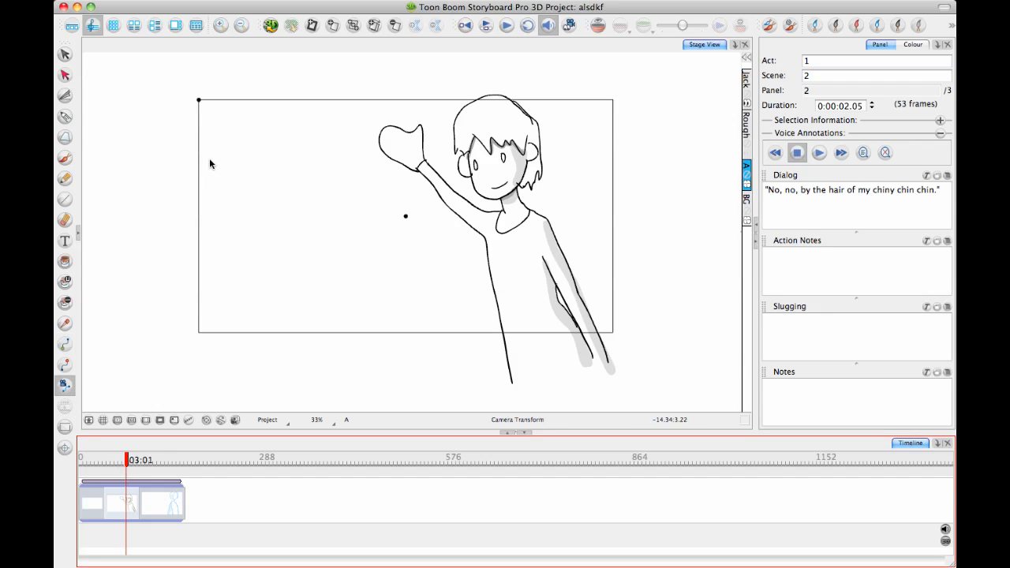
{"action": "left_click_drag", "start_coordinate": [197, 97], "coordinate": [110, 52]}
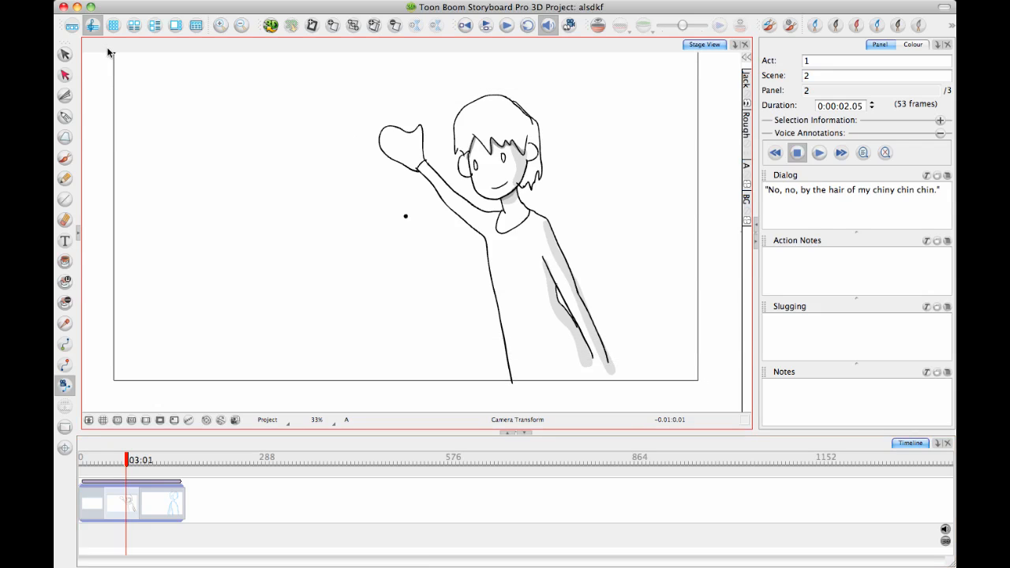
{"action": "key", "text": "1"}
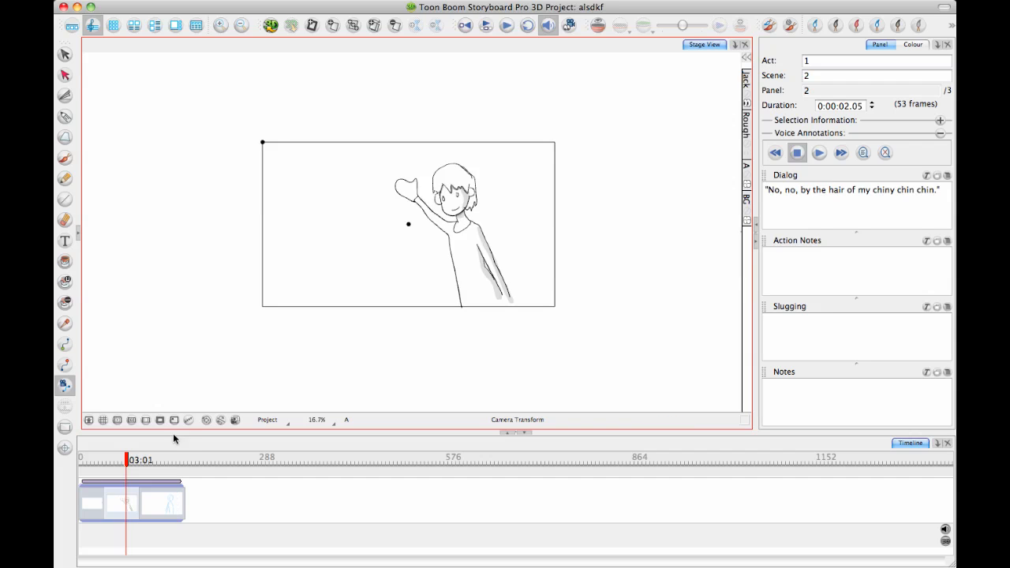
{"action": "mouse_move", "coordinate": [263, 141]}
{"action": "left_mouse_down"}
{"action": "mouse_move", "coordinate": [269, 150]}
{"action": "mouse_move", "coordinate": [298, 145]}
{"action": "left_mouse_up"}
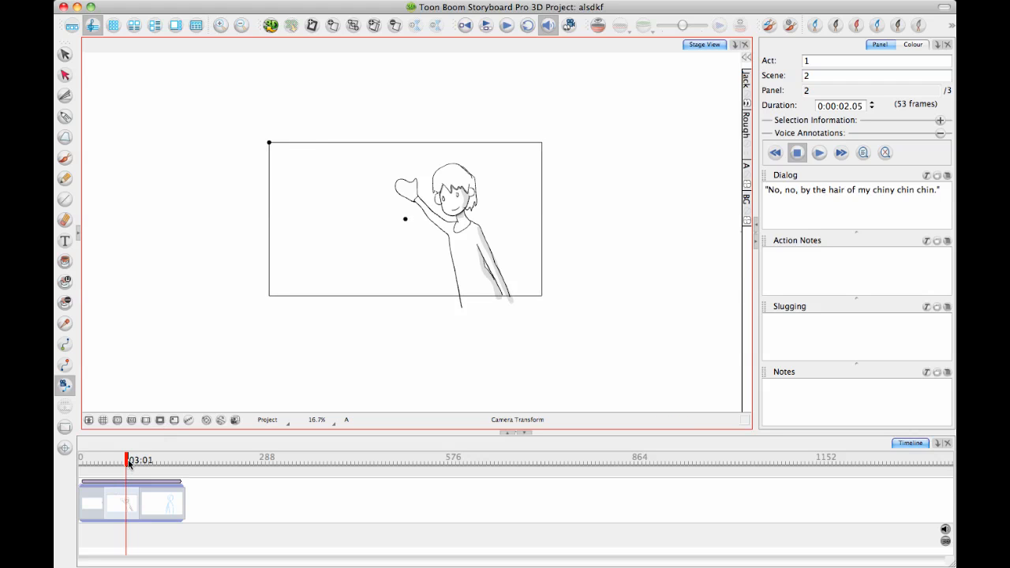
Step: Scrub back and play the animatic through the move into panel 2 and on to panel 3
{"action": "left_click_drag", "start_coordinate": [128, 461], "coordinate": [105, 462]}
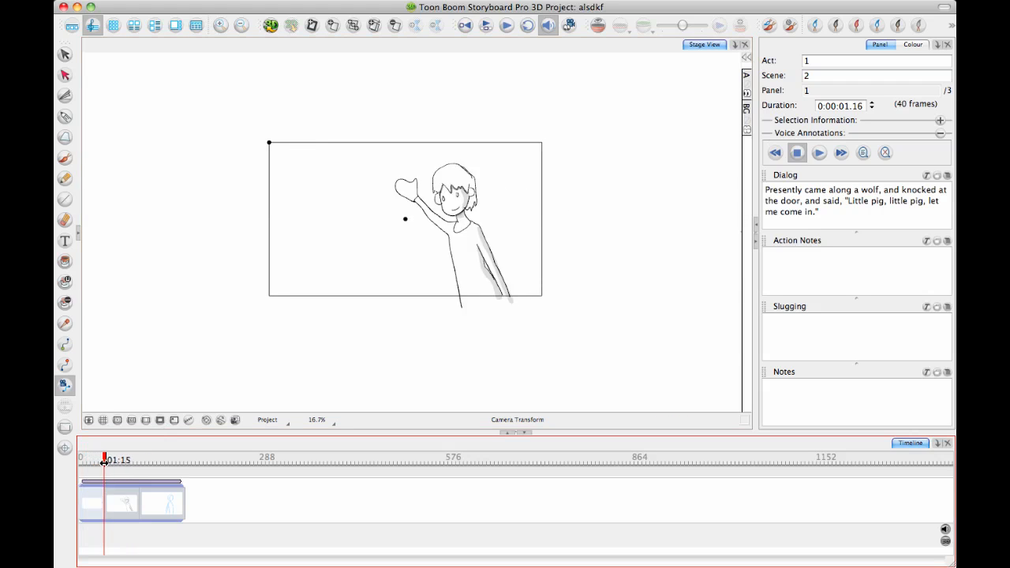
{"action": "key", "text": "space"}
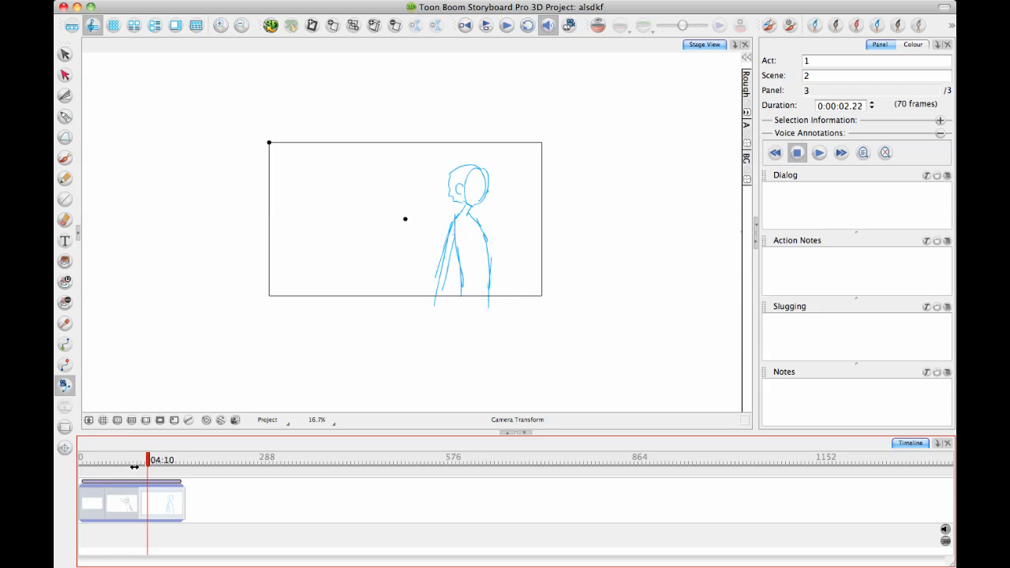
Step: Scrub into panel 3 and select First Frame Transform for the character's starting position
{"action": "mouse_move", "coordinate": [149, 461]}
{"action": "left_mouse_down"}
{"action": "mouse_move", "coordinate": [155, 471]}
{"action": "mouse_move", "coordinate": [131, 479]}
{"action": "mouse_move", "coordinate": [59, 480]}
{"action": "mouse_move", "coordinate": [153, 485]}
{"action": "left_mouse_up"}
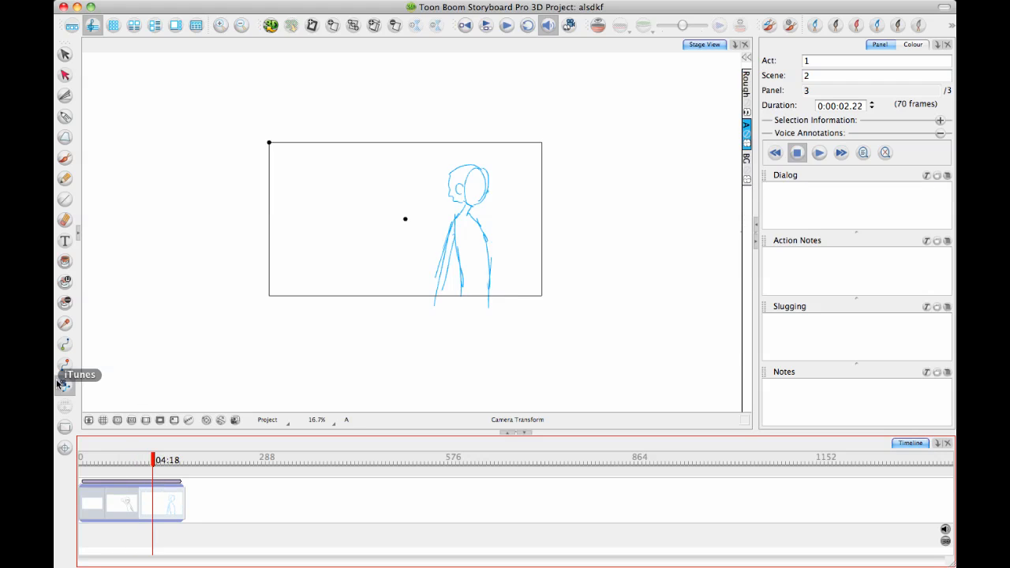
{"action": "left_click", "coordinate": [65, 344]}
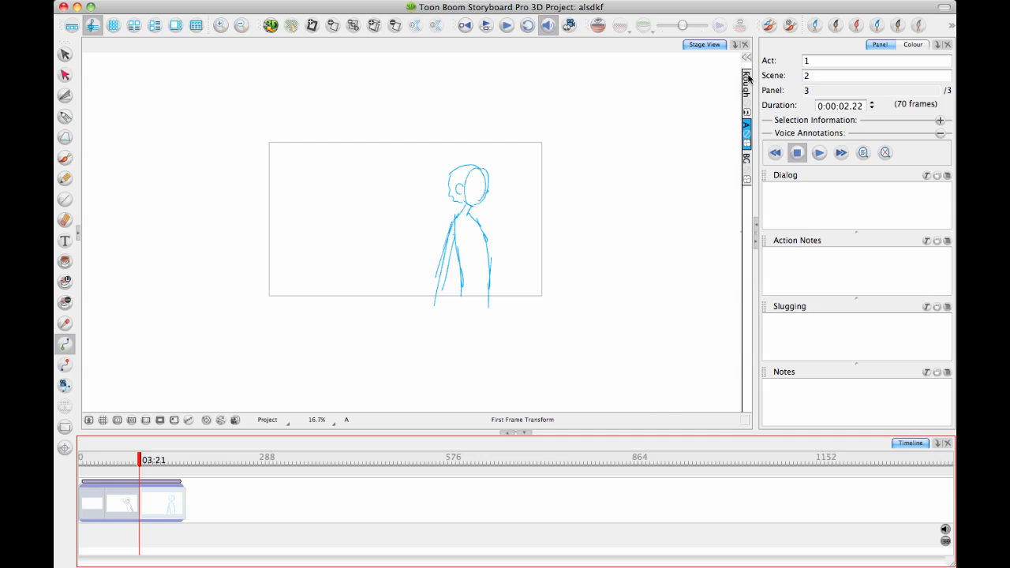
Step: On the Rough layer, nudge the character right at the start and move it off-frame right at the last frame, then preview
{"action": "left_click", "coordinate": [749, 80]}
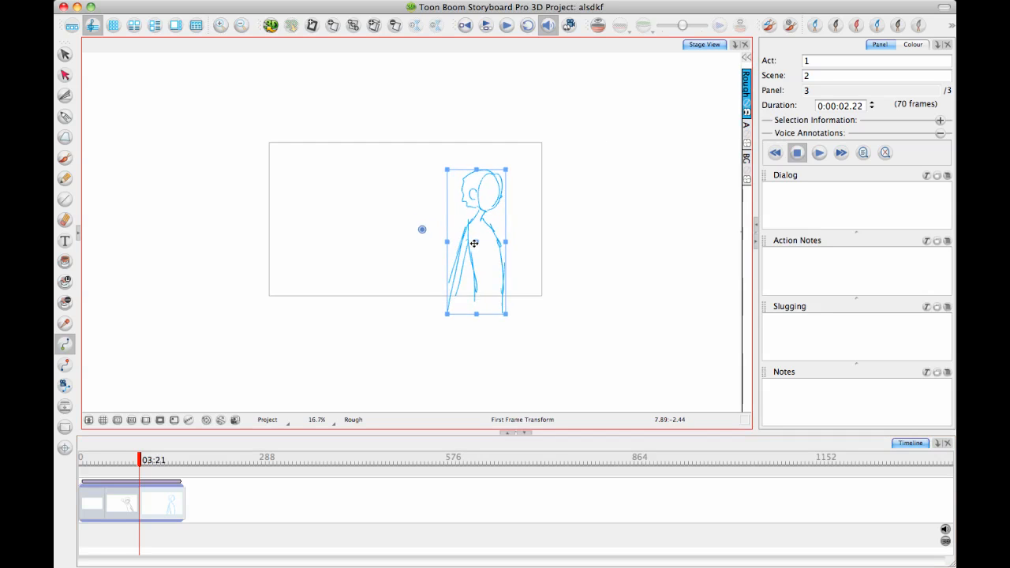
{"action": "left_click_drag", "start_coordinate": [461, 237], "coordinate": [467, 238]}
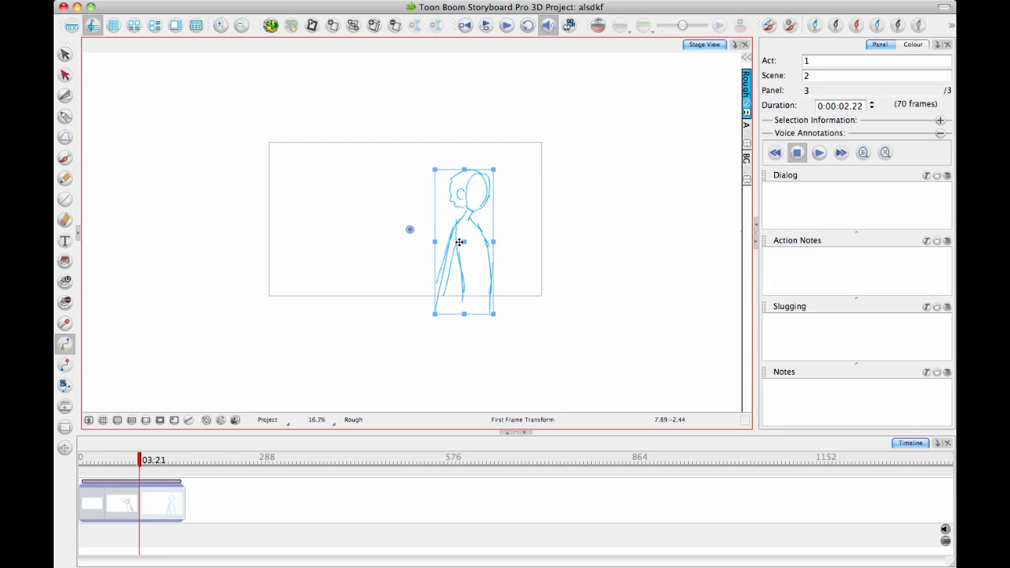
{"action": "left_click", "coordinate": [65, 364]}
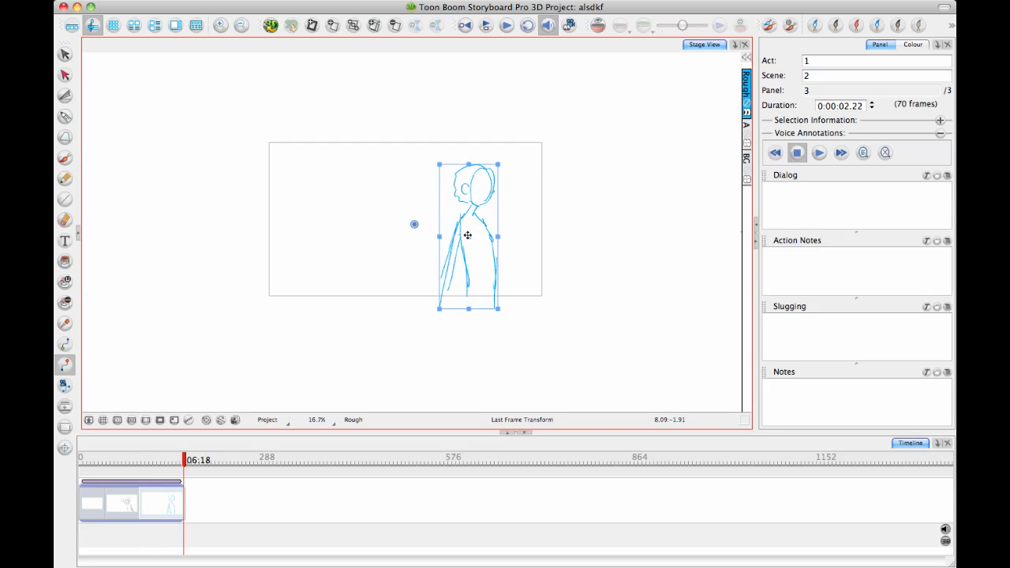
{"action": "left_click_drag", "start_coordinate": [468, 236], "coordinate": [635, 234]}
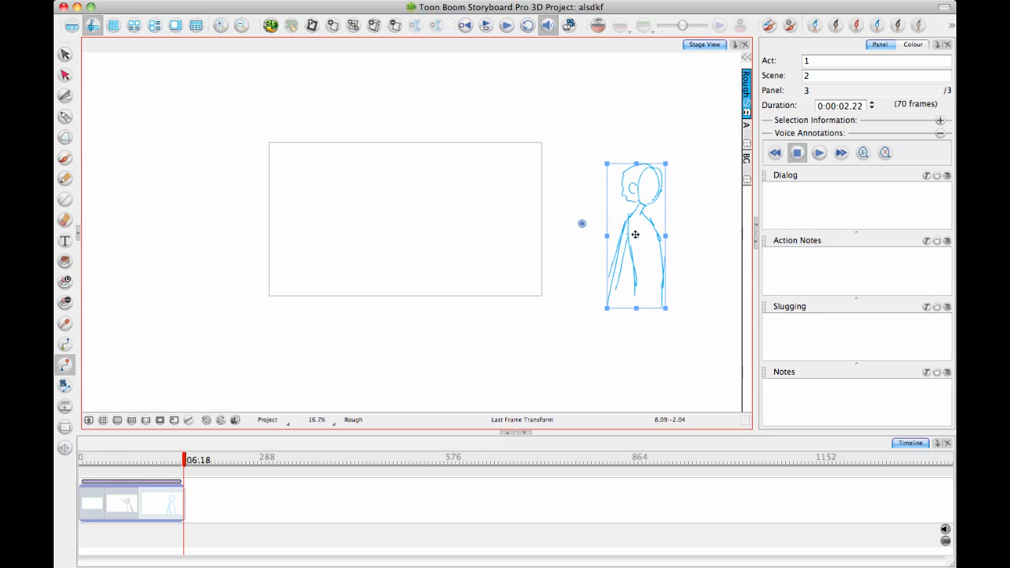
{"action": "mouse_move", "coordinate": [182, 460]}
{"action": "left_mouse_down"}
{"action": "mouse_move", "coordinate": [84, 459]}
{"action": "mouse_move", "coordinate": [177, 461]}
{"action": "mouse_move", "coordinate": [146, 464]}
{"action": "left_mouse_up"}
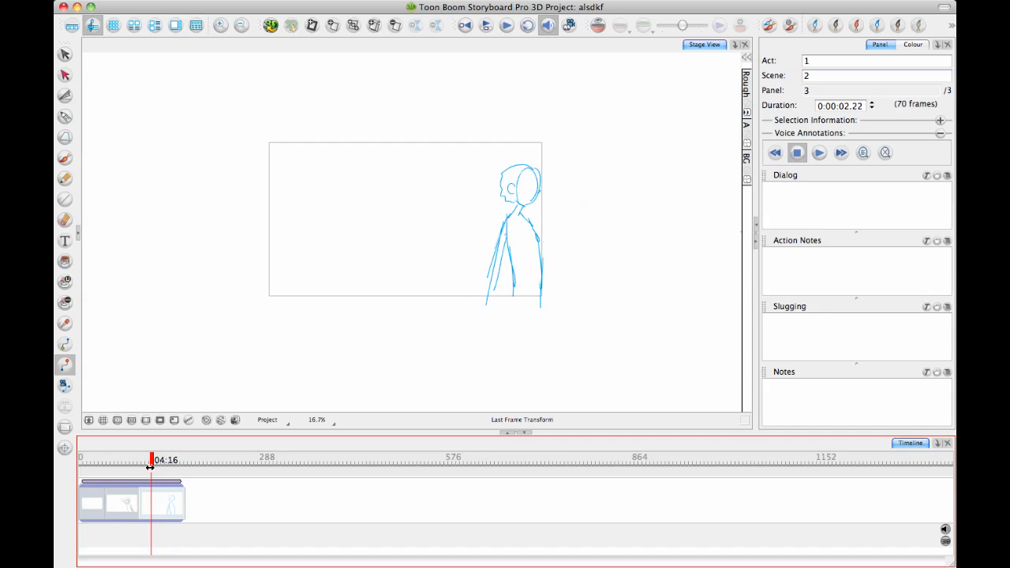